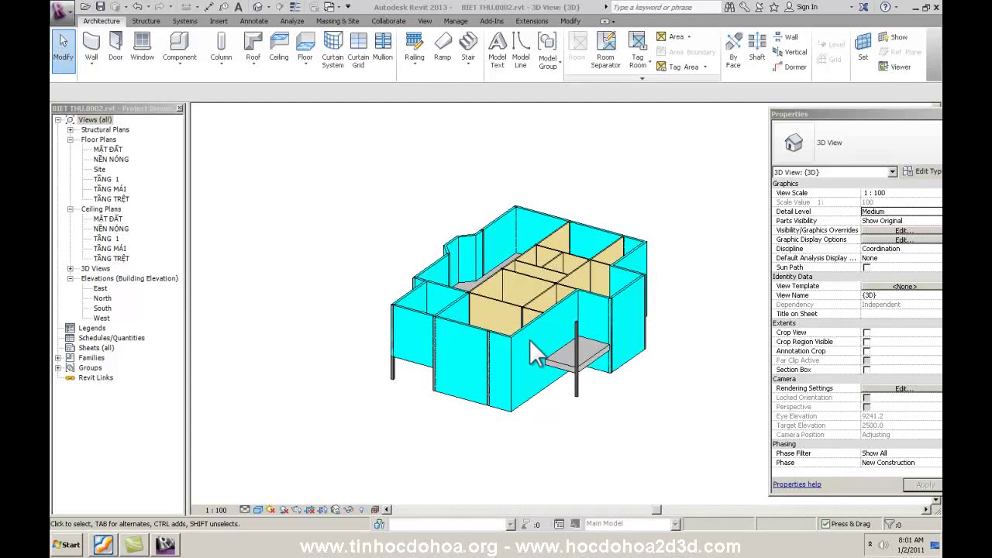
# Step: Orbit and zoom the 3D view to look over the house from a higher angle
pyautogui.scroll(2, 488, 350)
pyautogui.scroll(3, 487, 352)
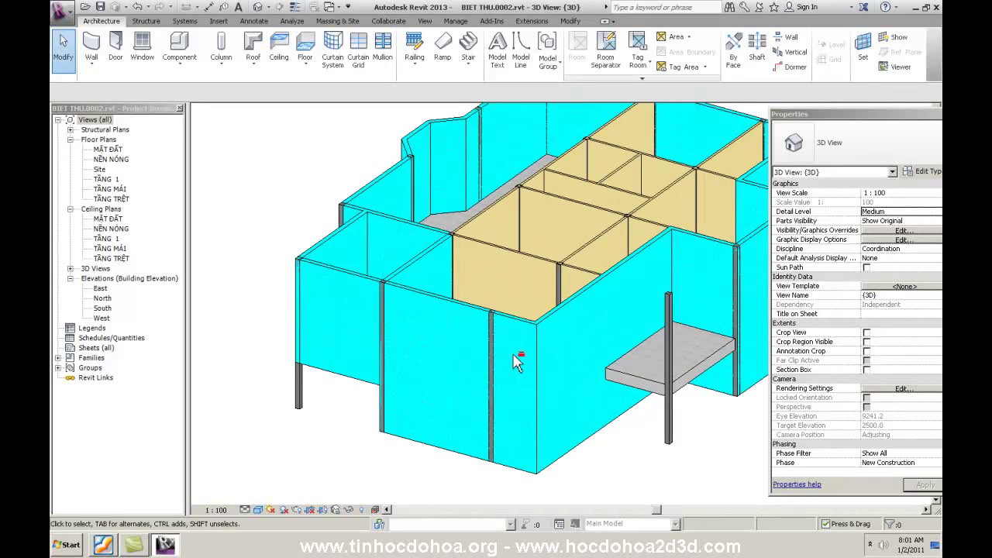
pyautogui.keyDown('shift'); pyautogui.moveTo(517, 363); pyautogui.dragTo(441, 310, button='middle'); pyautogui.keyUp('shift')
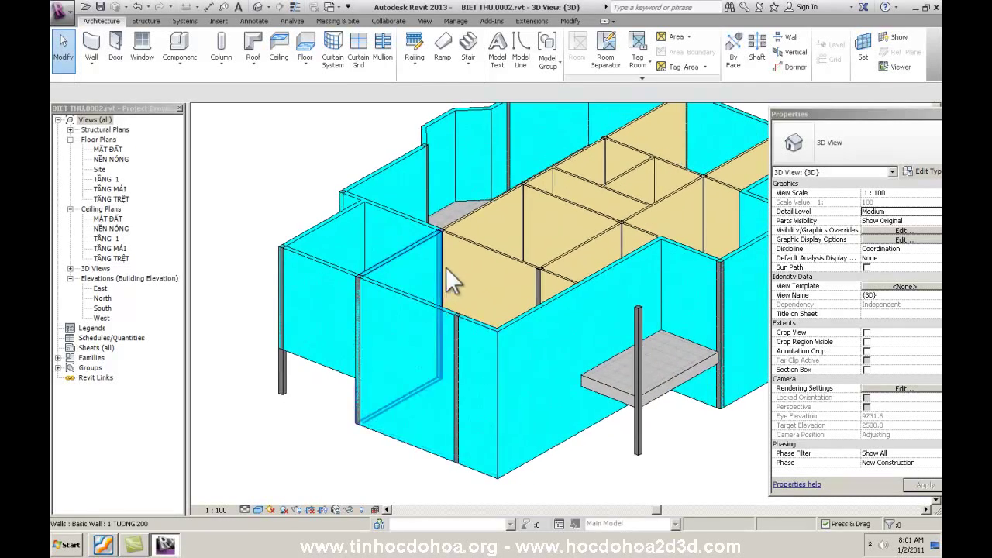
pyautogui.scroll(-2, 469, 217)
pyautogui.scroll(-3, 434, 264)
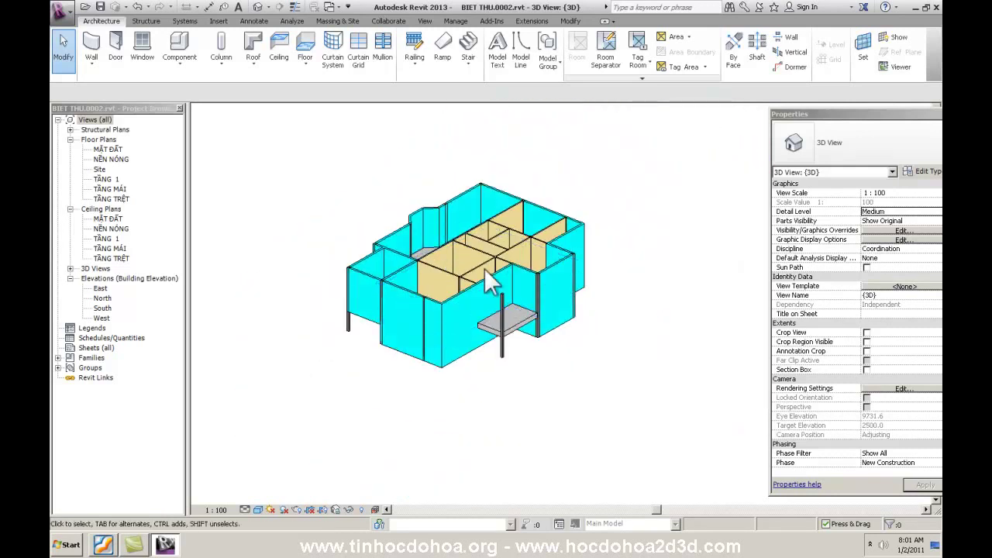
pyautogui.keyDown('shift'); pyautogui.moveTo(438, 333); pyautogui.dragTo(448, 337, button='middle'); pyautogui.keyUp('shift')
pyautogui.scroll(3, 448, 337)
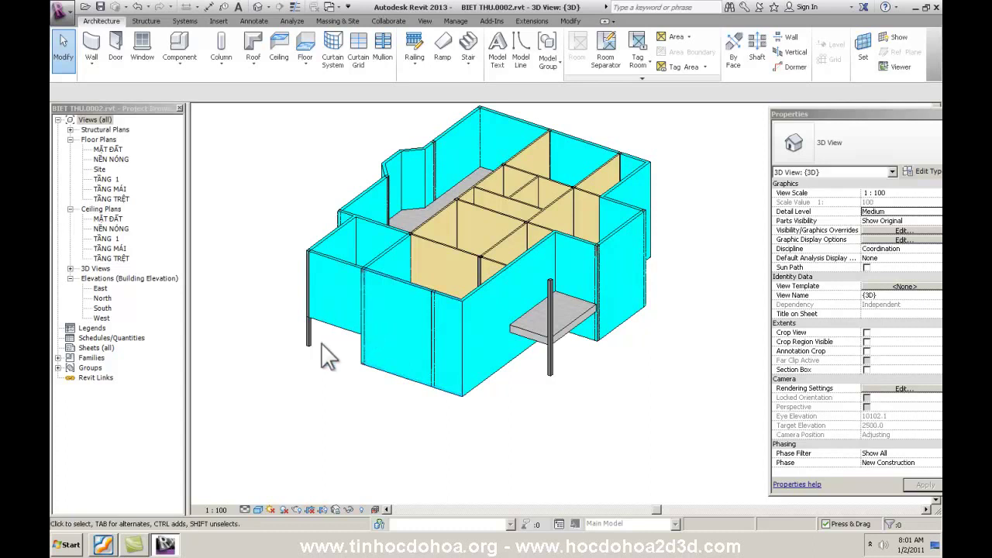
pyautogui.scroll(2, 328, 355)
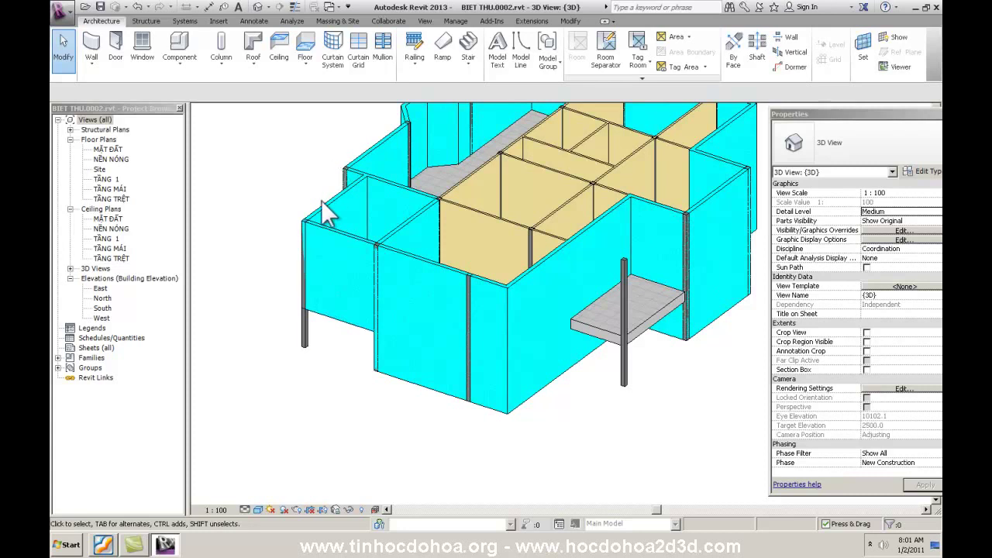
pyautogui.scroll(2, 310, 242)
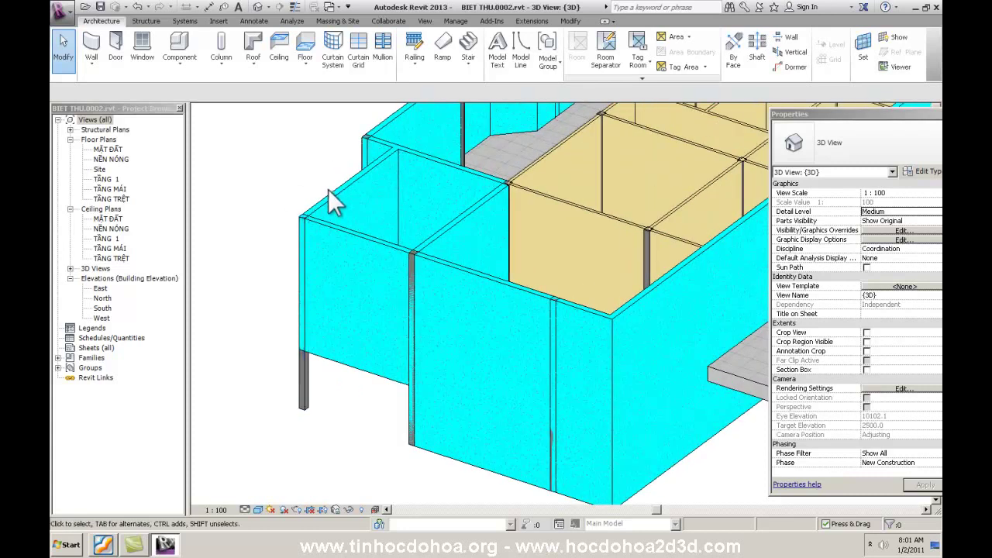
pyautogui.scroll(-3, 345, 203)
pyautogui.scroll(-2, 303, 228)
pyautogui.scroll(1, 301, 226)
pyautogui.scroll(2, 364, 259)
pyautogui.scroll(2, 341, 268)
pyautogui.scroll(2, 338, 280)
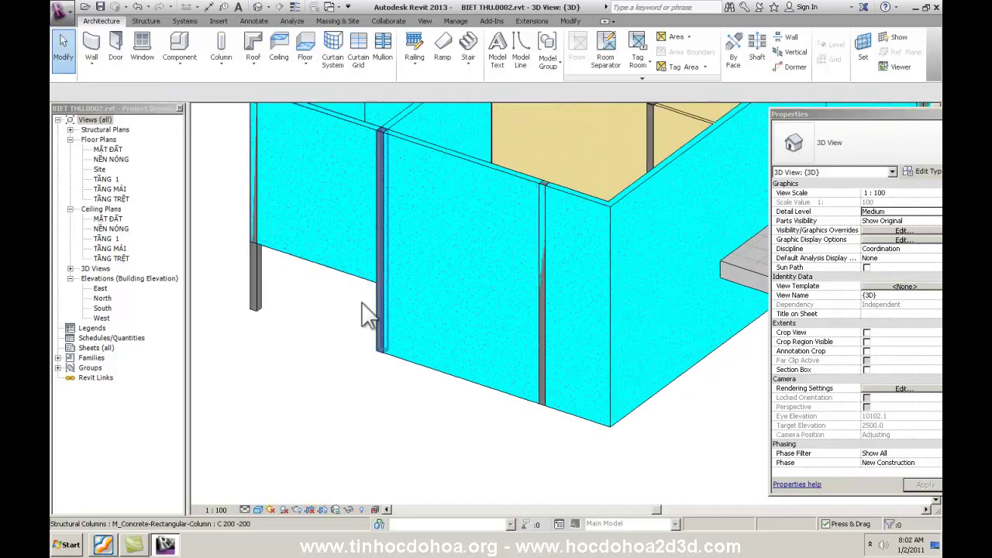
pyautogui.scroll(1, 360, 326)
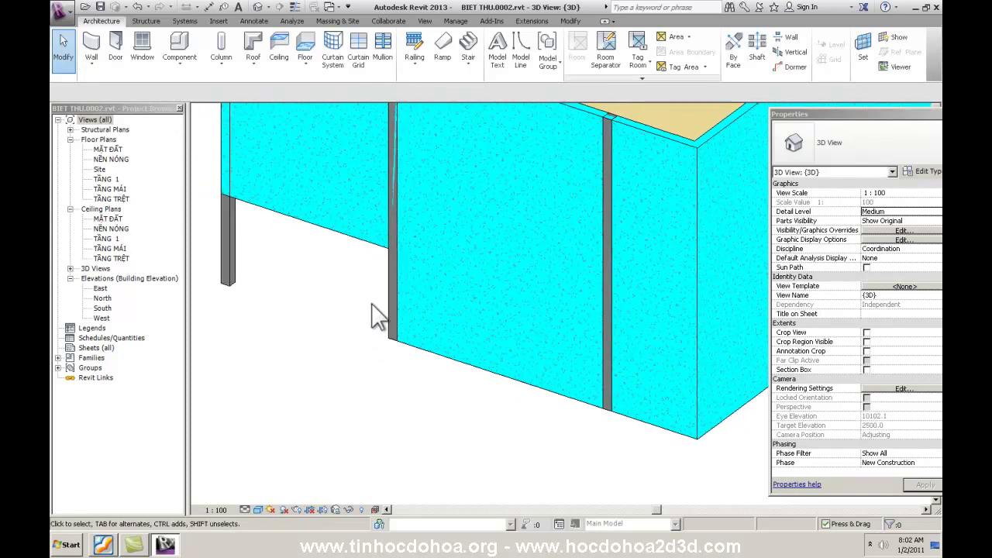
pyautogui.scroll(-2, 343, 278)
pyautogui.scroll(-2, 344, 286)
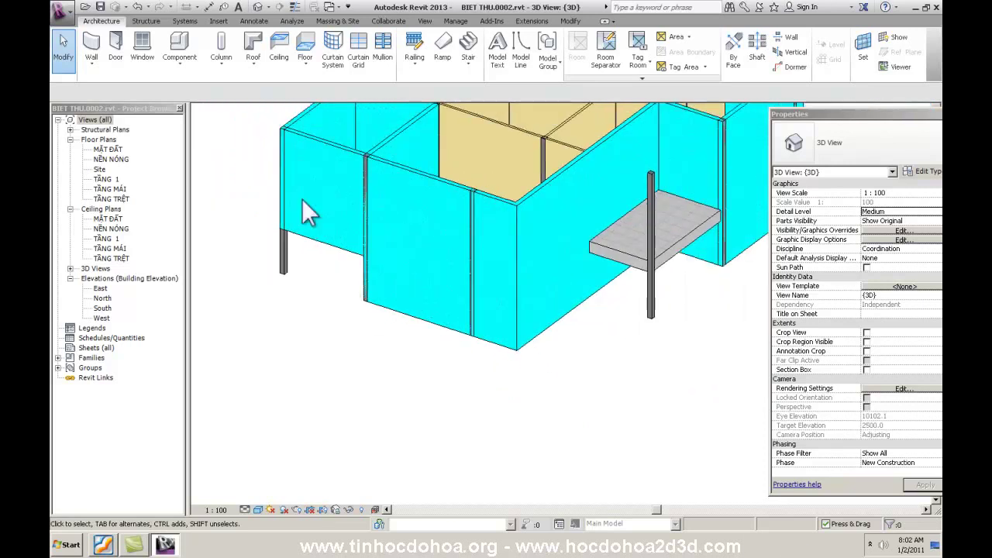
# Step: Duplicate wall type 1 TUONG 200 as '1 TUONG 400' and open its Edit Assembly
pyautogui.click(91, 47)
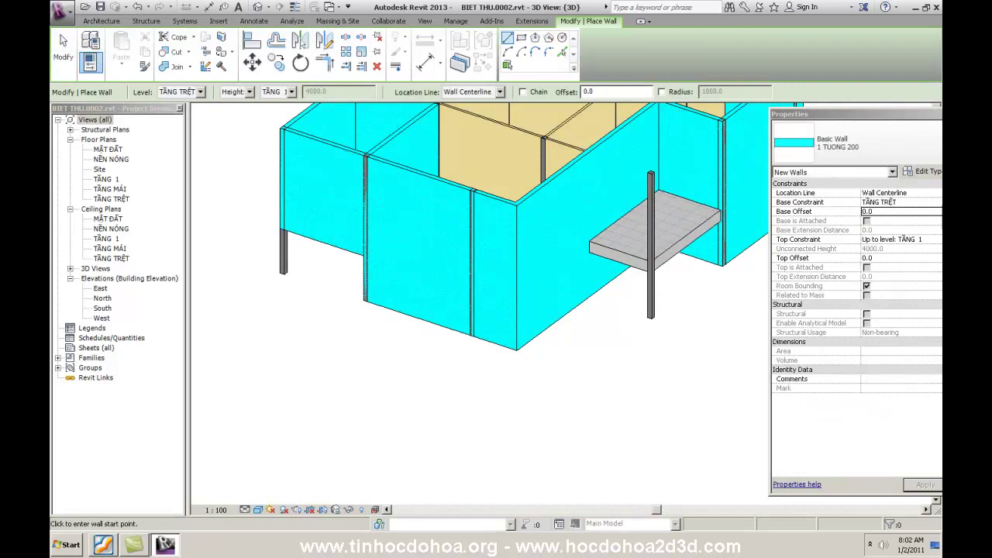
pyautogui.click(919, 171)
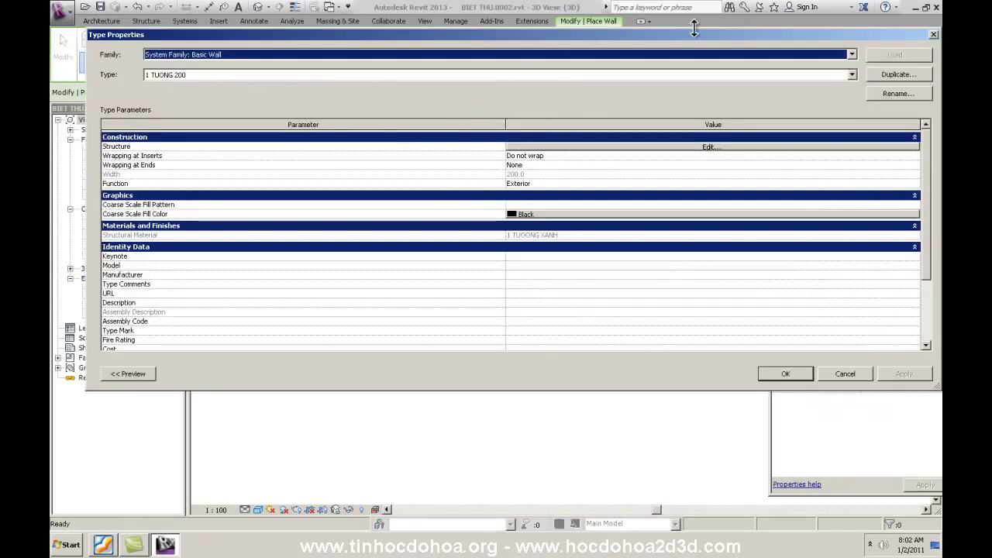
pyautogui.click(908, 73)
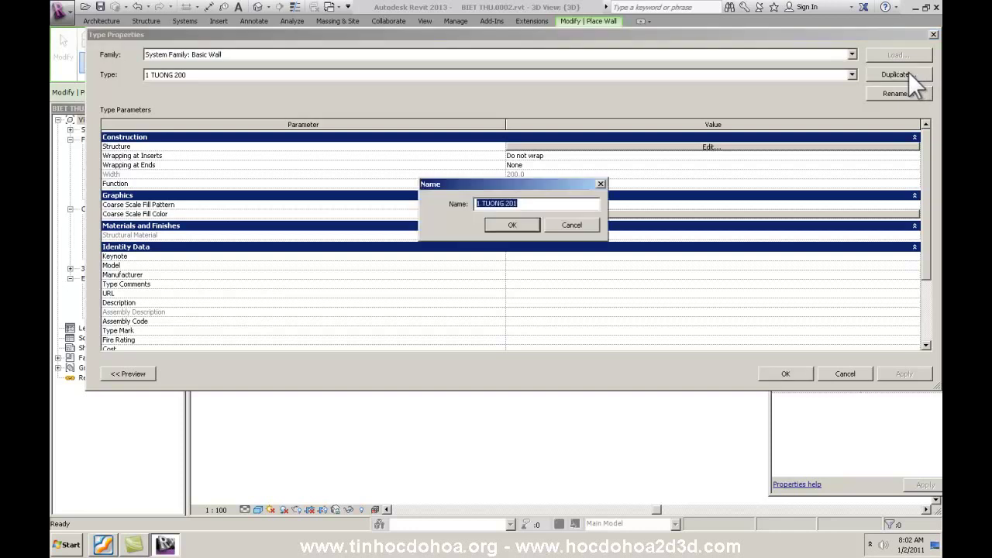
pyautogui.moveTo(526, 204); pyautogui.dragTo(505, 204)
pyautogui.write('400')
pyautogui.click(509, 224)
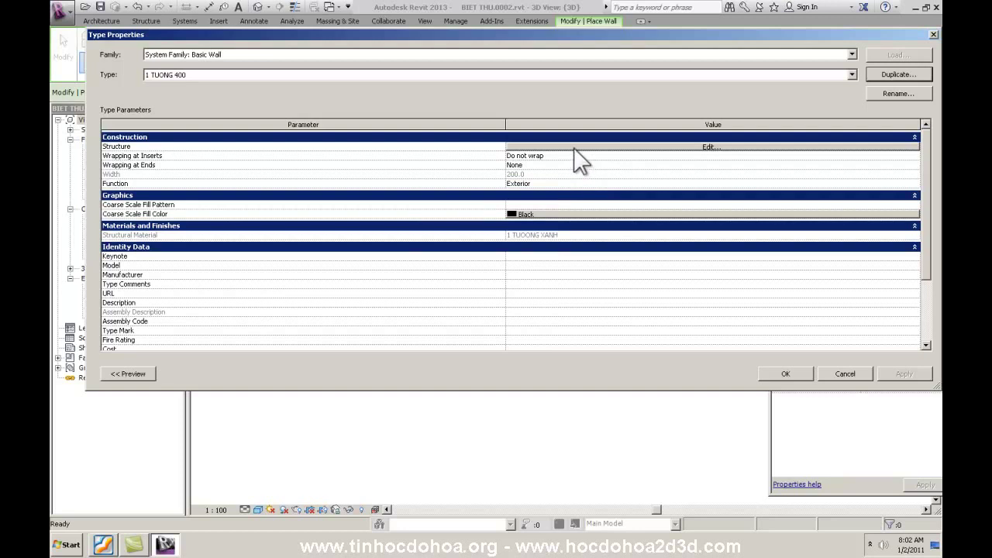
pyautogui.click(527, 147)
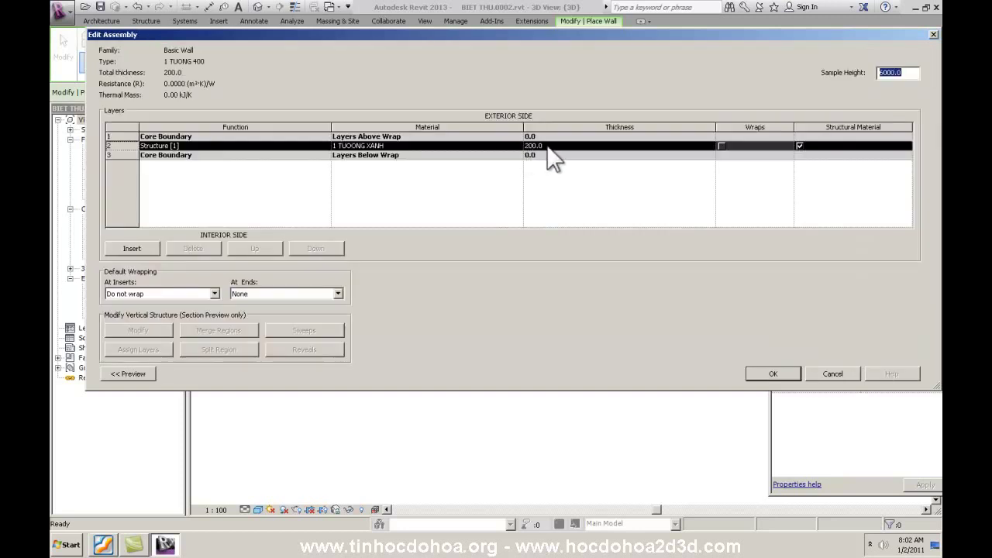
# Step: Set the Structure layer thickness to 400 for a 400.0 total and browse its material
pyautogui.click(552, 146)
pyautogui.write('400')
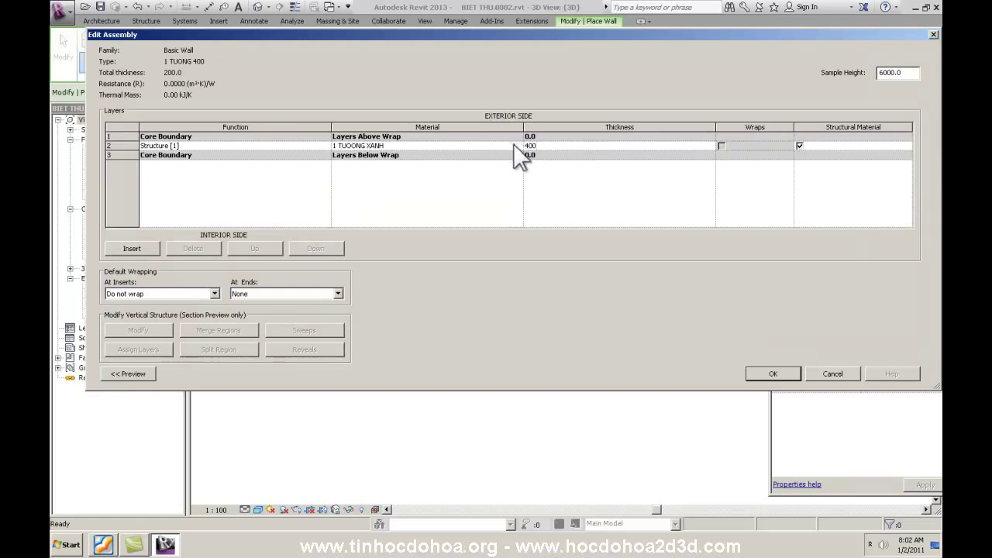
pyautogui.click(512, 145)
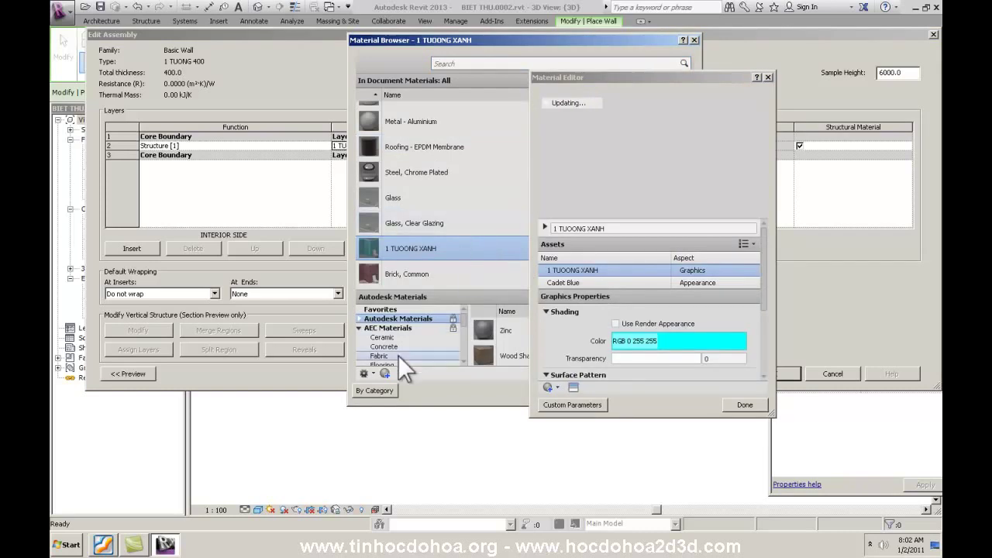
# Step: Create a new material and rename it '1 be tong'
pyautogui.click(386, 373)
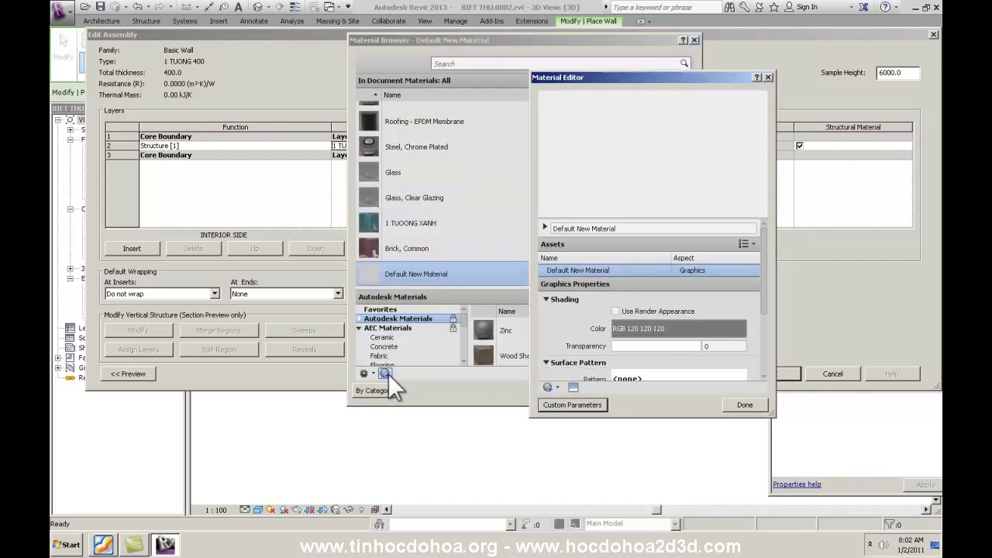
pyautogui.rightClick(411, 275)
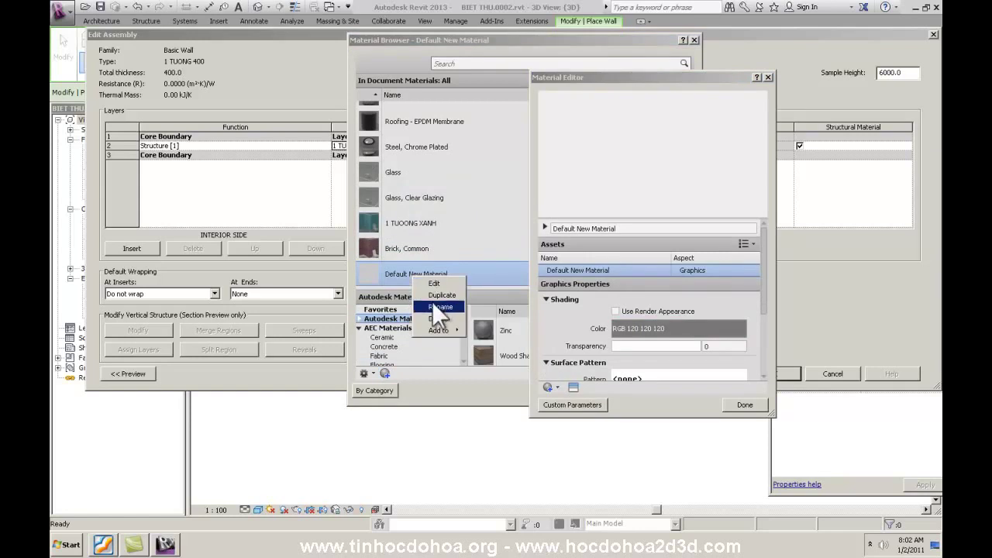
pyautogui.click(434, 305)
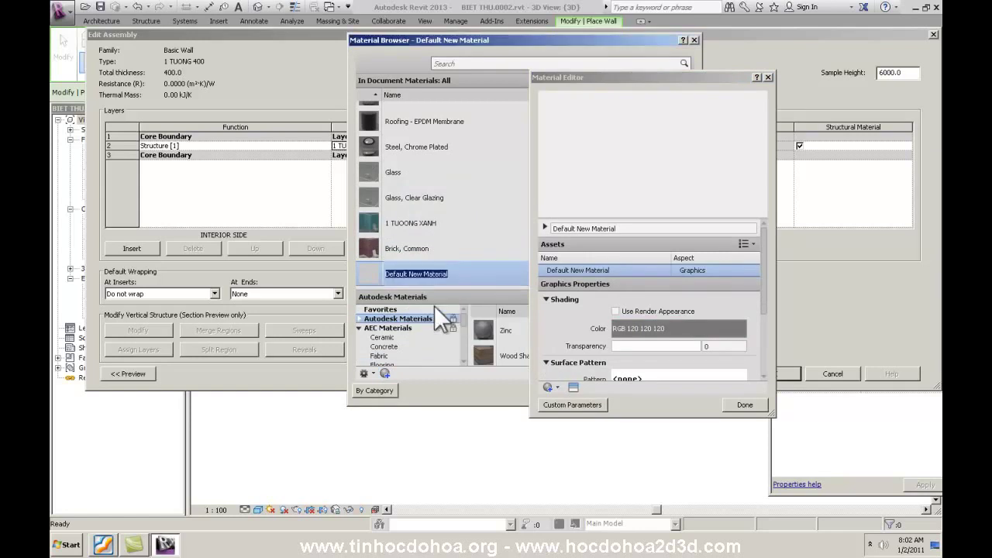
pyautogui.write('1 ')
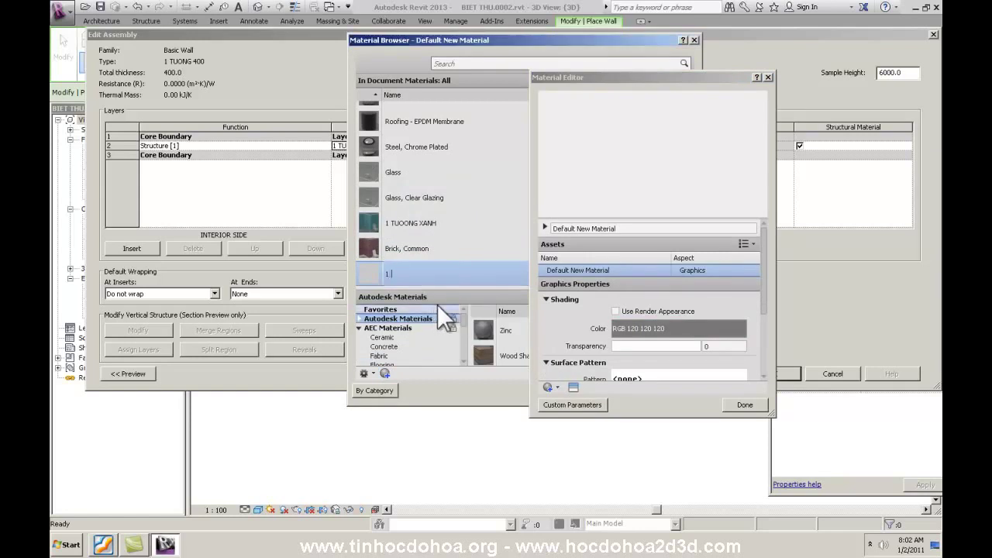
pyautogui.write('be tong')
pyautogui.press('Return')
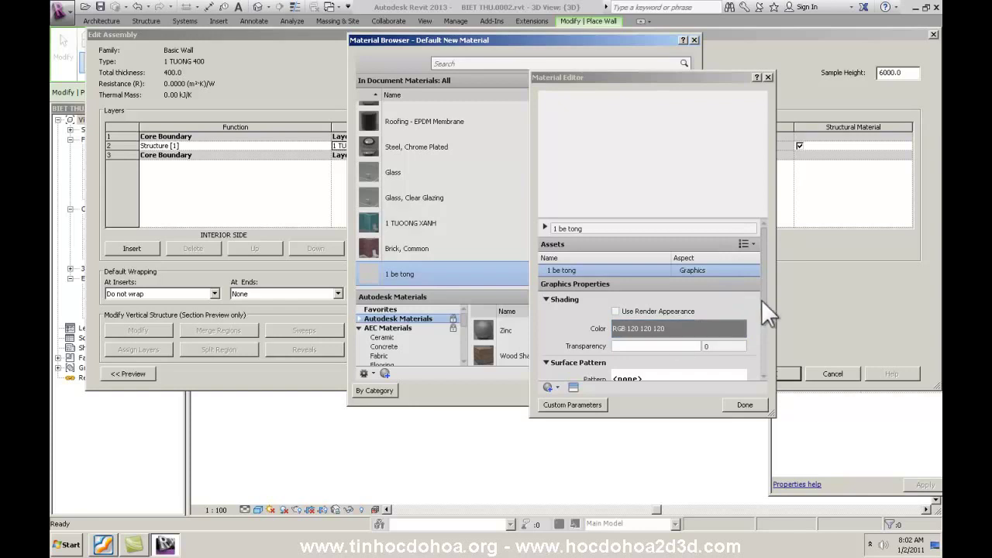
# Step: Set the material's shading colour to light grey, RGB 192 192 192
pyautogui.scroll(-2, 764, 297)
pyautogui.scroll(-2, 752, 331)
pyautogui.scroll(2, 751, 331)
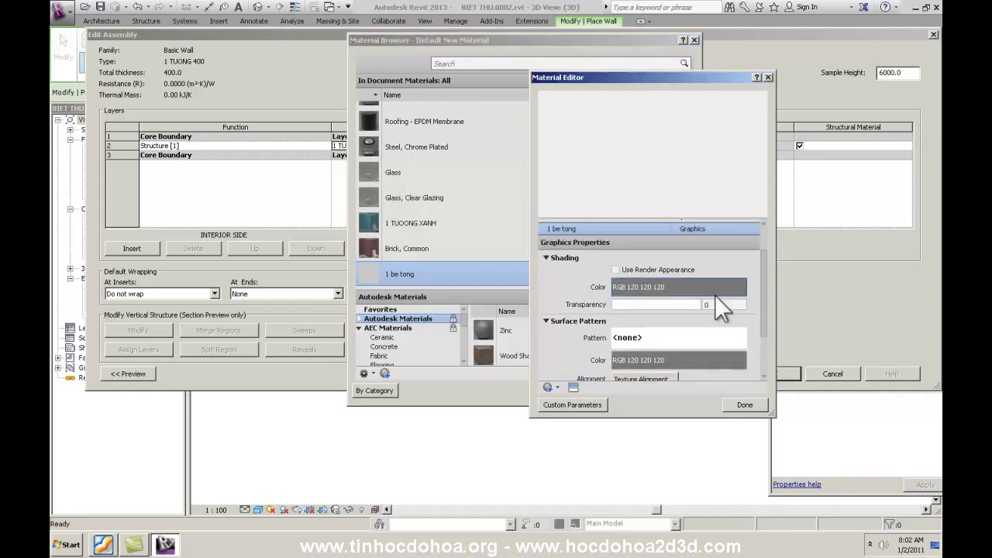
pyautogui.click(715, 290)
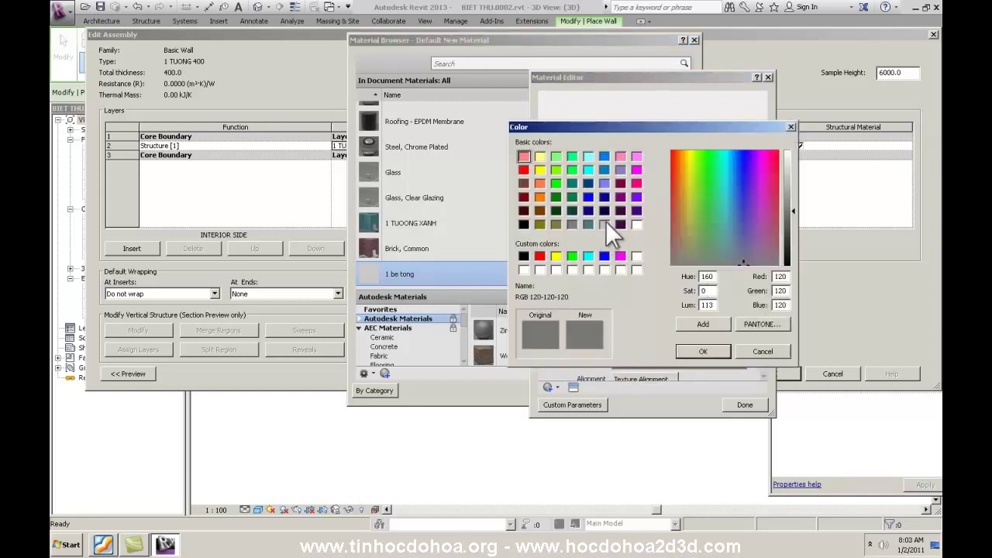
pyautogui.click(605, 222)
pyautogui.click(712, 348)
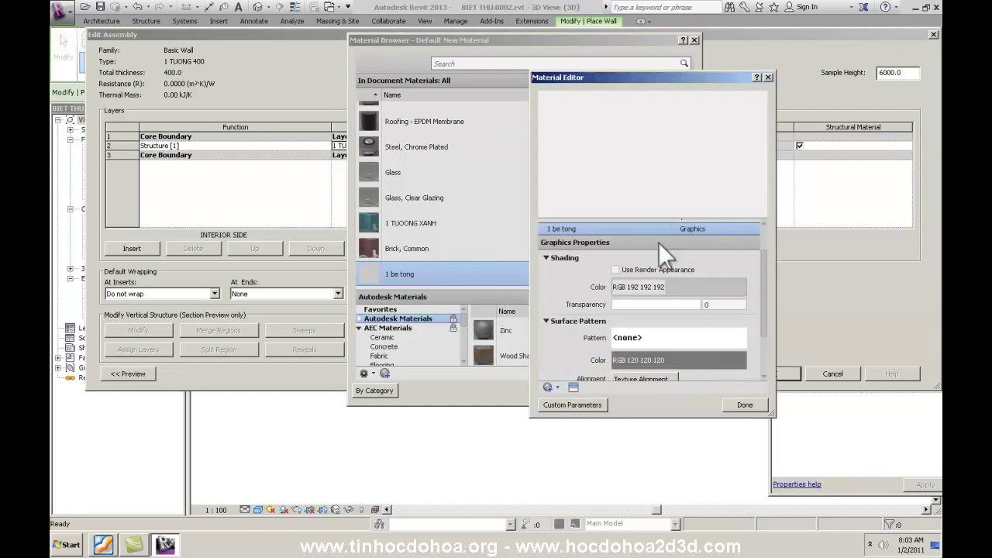
pyautogui.moveTo(763, 259); pyautogui.dragTo(760, 231)
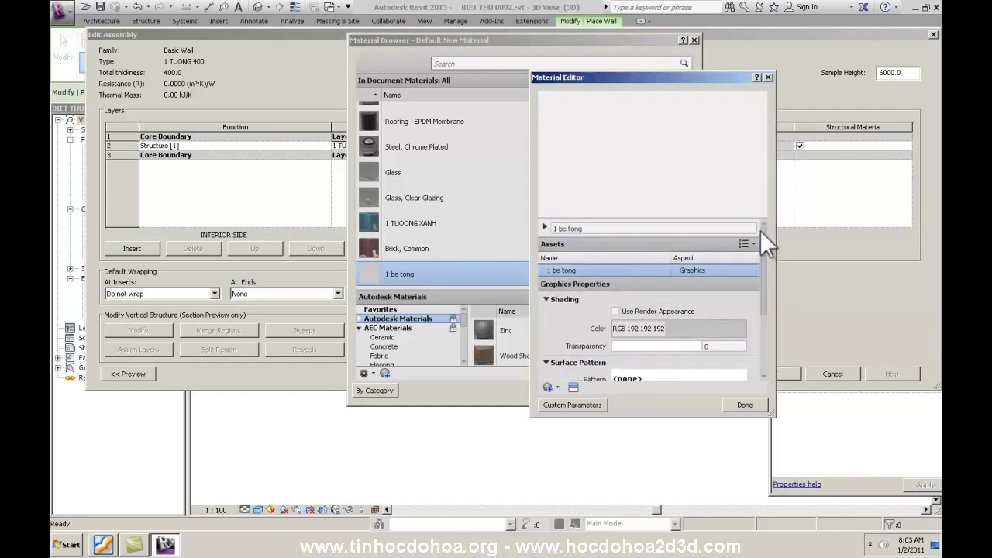
pyautogui.click(747, 244)
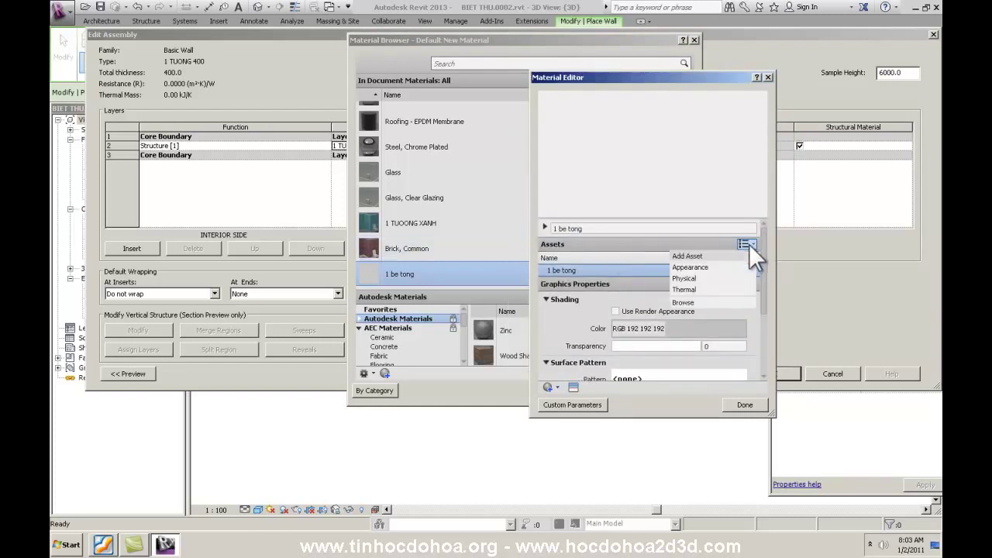
# Step: Assign the Concrete > Cast-In-Place 'Flat - Gray 2' appearance asset to 1 be tong
pyautogui.click(715, 264)
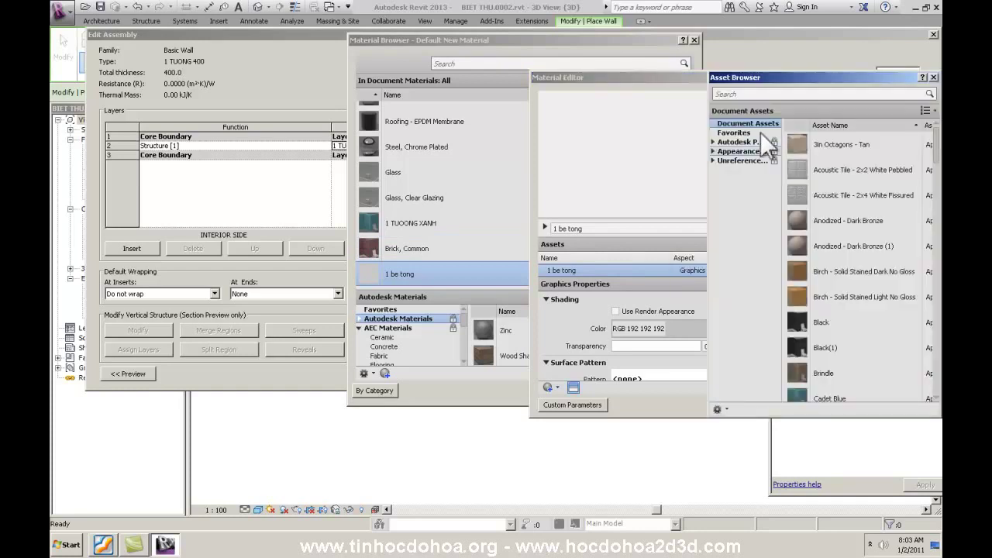
pyautogui.click(728, 151)
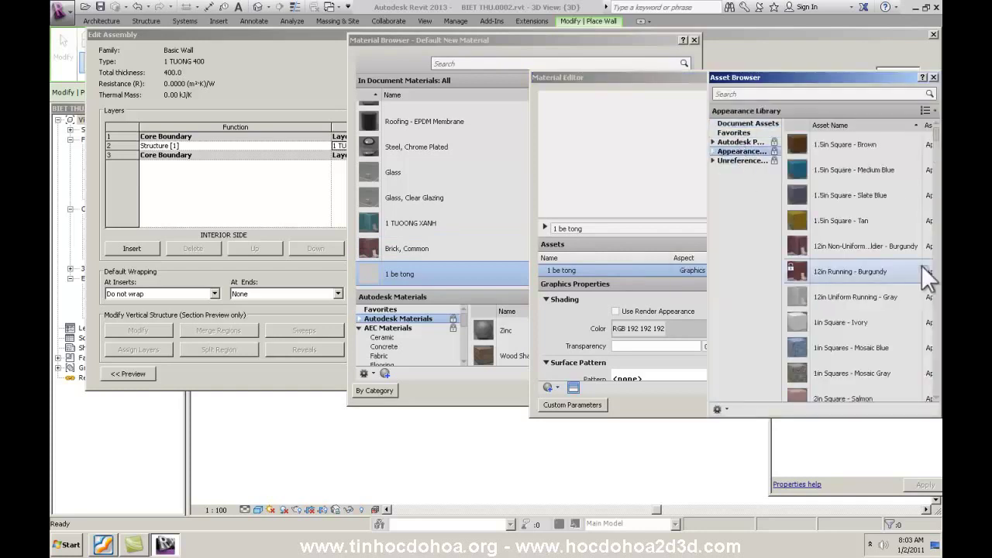
pyautogui.click(714, 151)
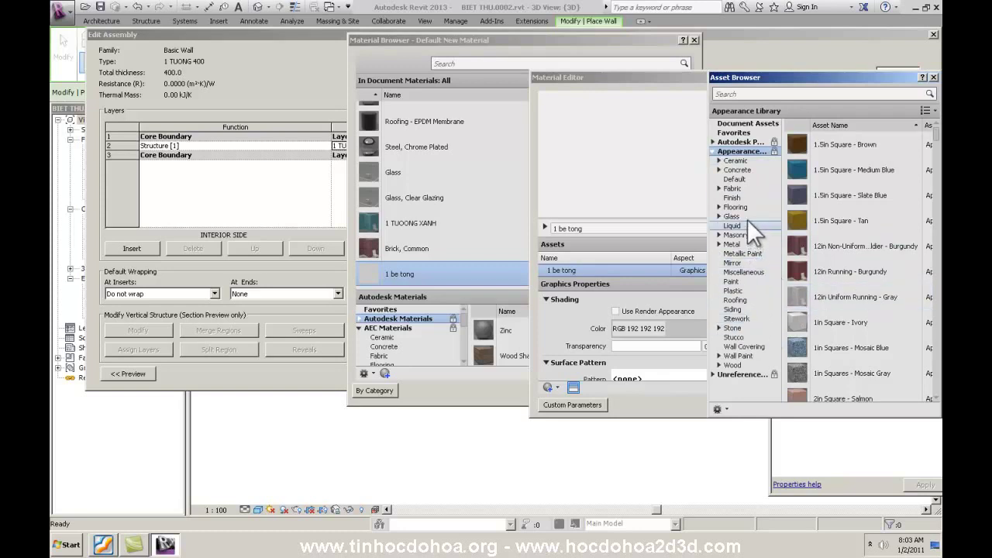
pyautogui.click(718, 169)
pyautogui.click(747, 179)
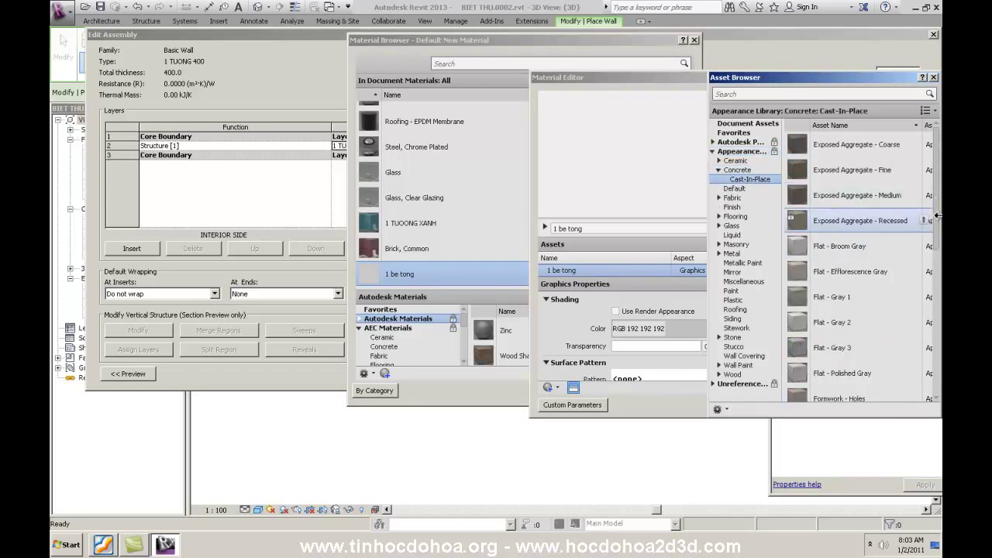
pyautogui.scroll(-2, 932, 279)
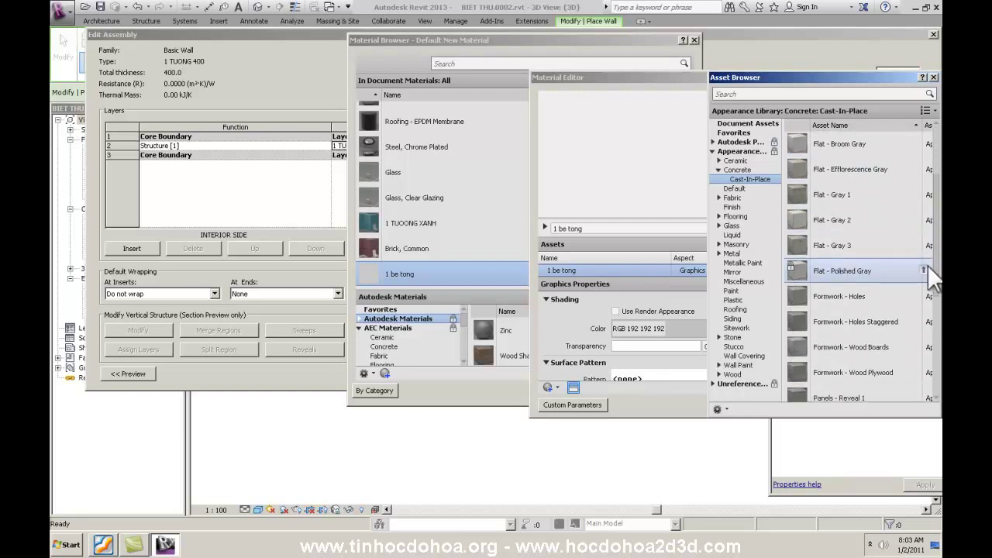
pyautogui.scroll(1, 927, 264)
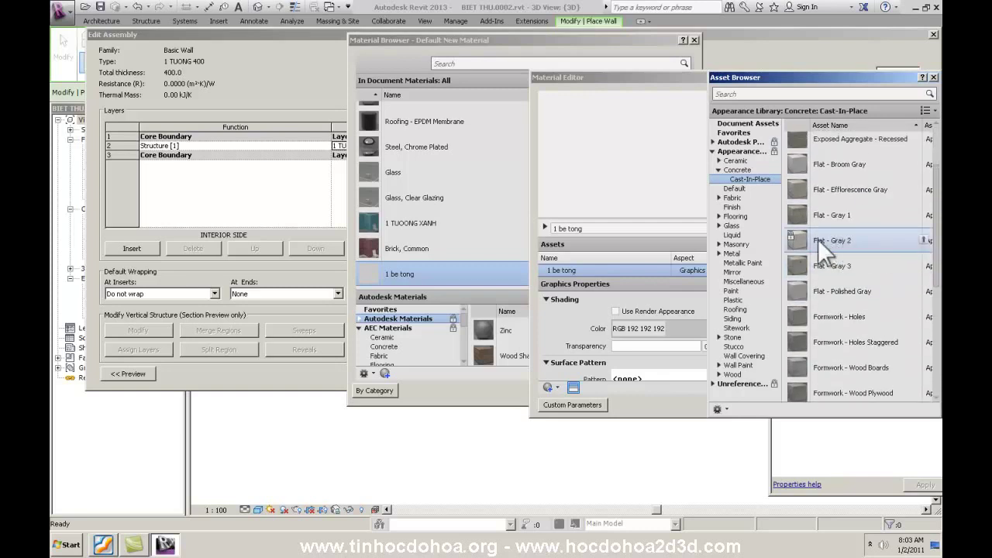
pyautogui.doubleClick(847, 233)
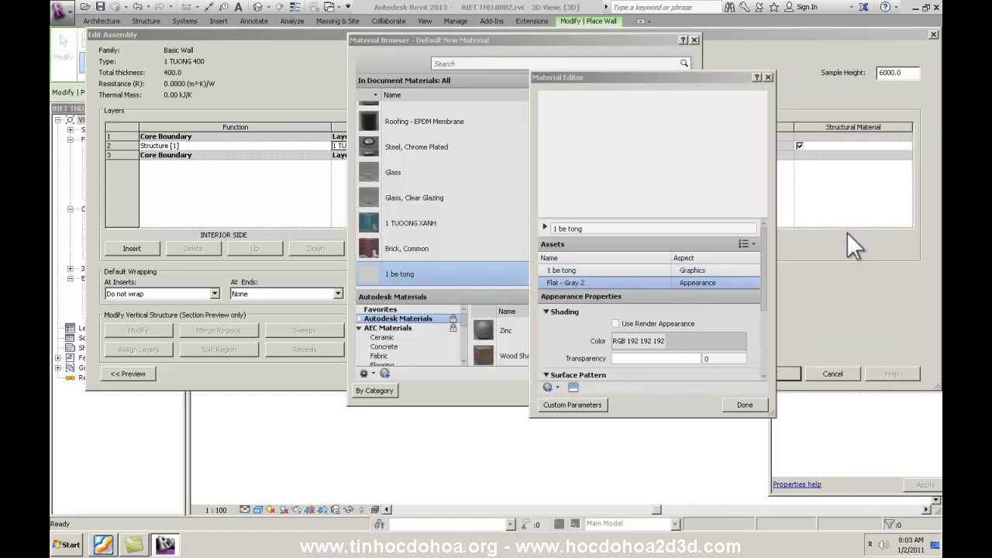
pyautogui.click(687, 270)
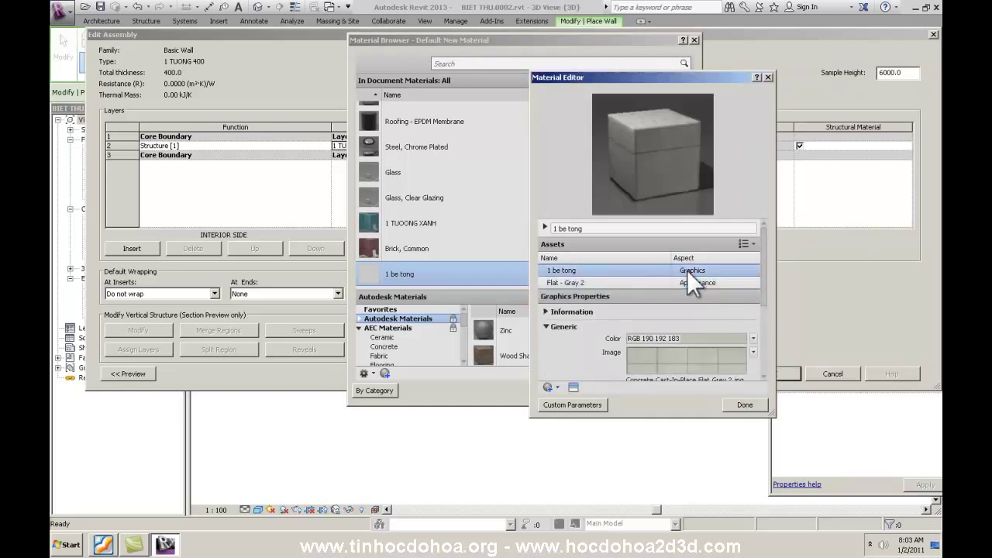
# Step: Confirm 1 be tong as the structure material and close Edit Assembly and Type Properties
pyautogui.click(743, 405)
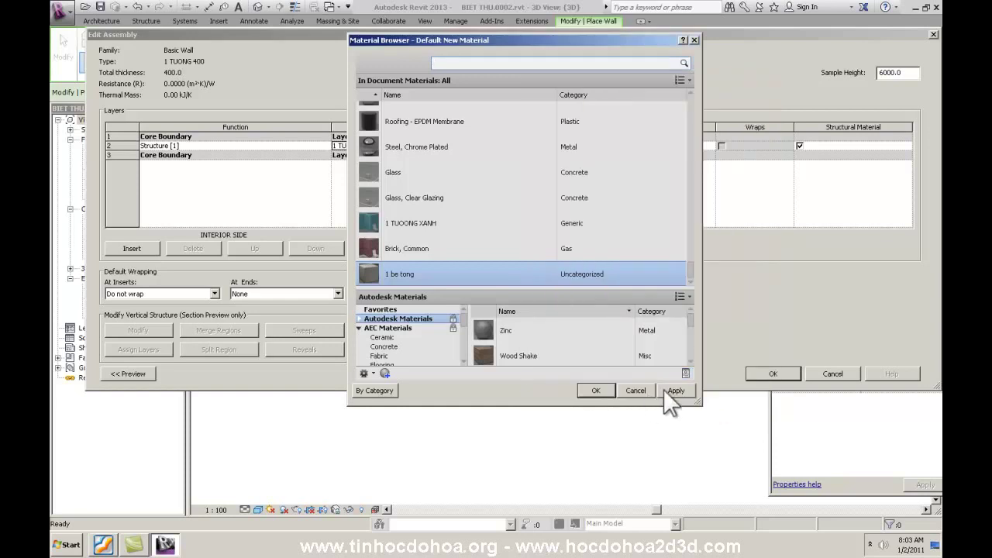
pyautogui.click(596, 389)
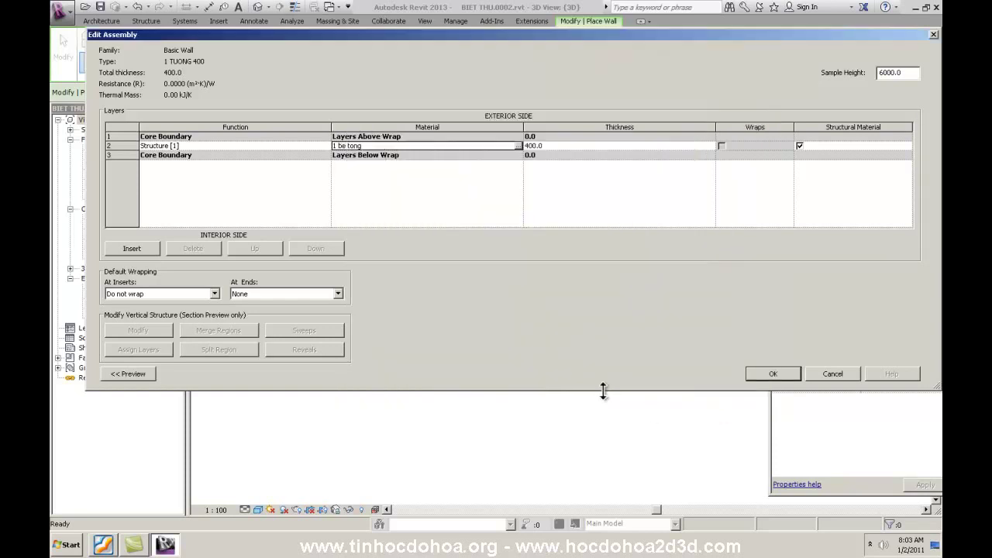
pyautogui.click(771, 374)
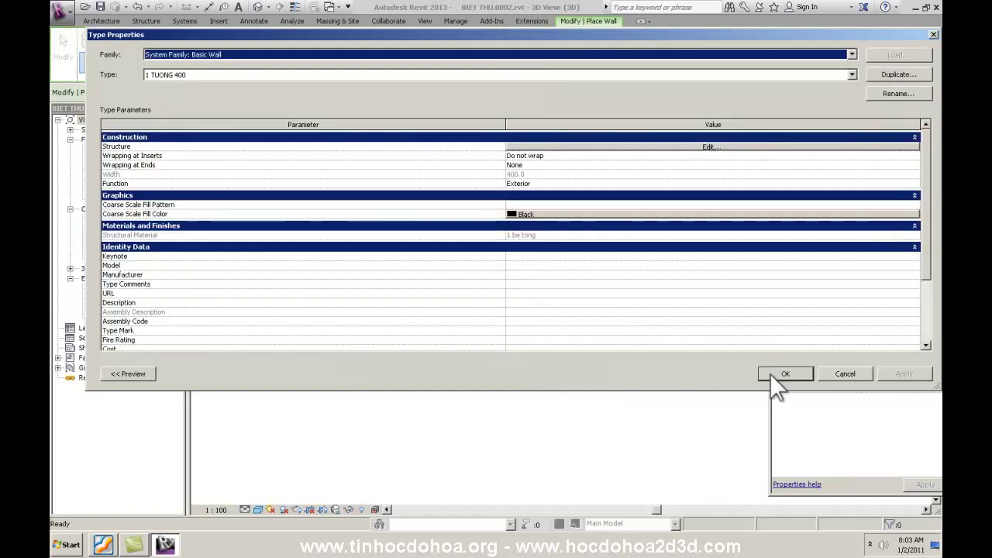
pyautogui.click(771, 373)
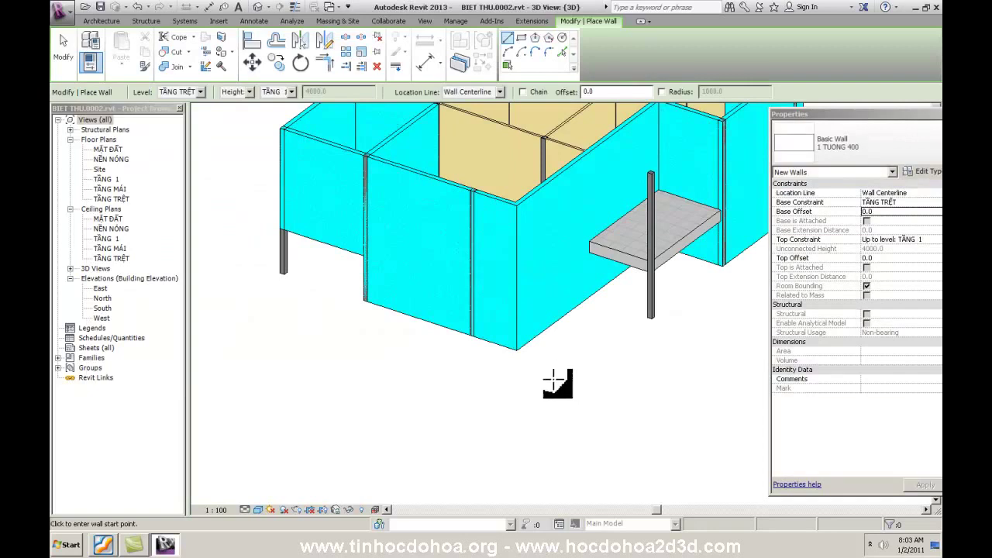
# Step: Restart wall placement with the Wall tool (WA), ready to choose a wall type
pyautogui.press('Escape')
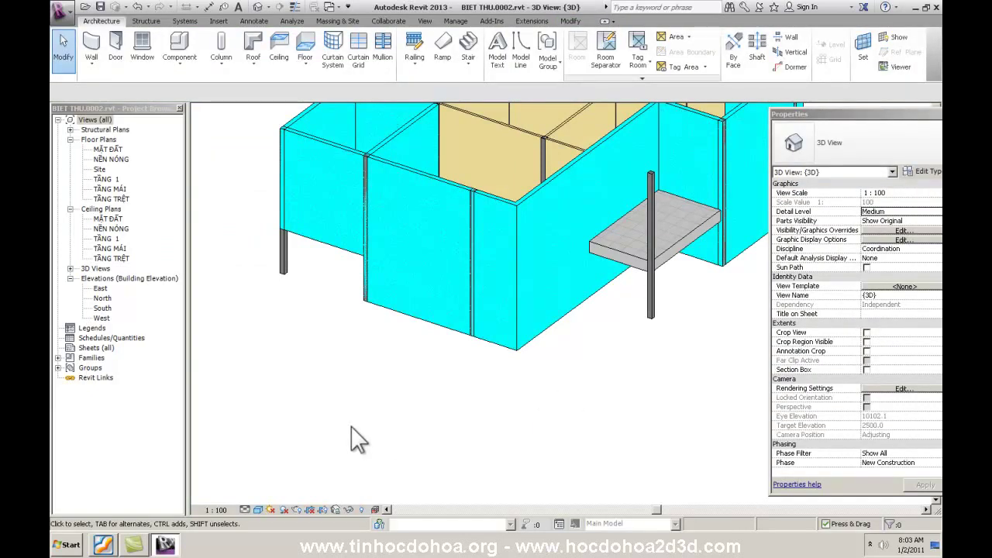
pyautogui.press('w')
pyautogui.press('a')
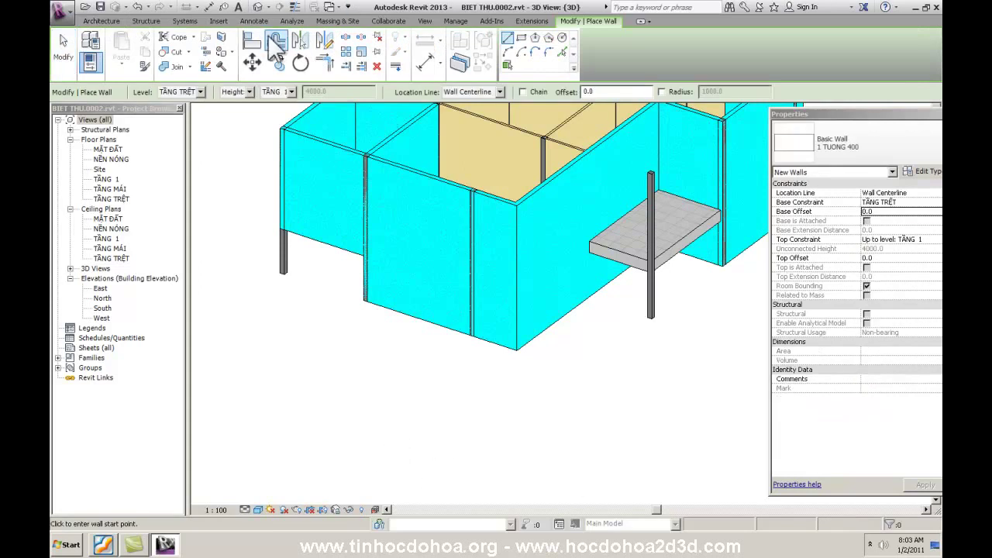
pyautogui.click(63, 47)
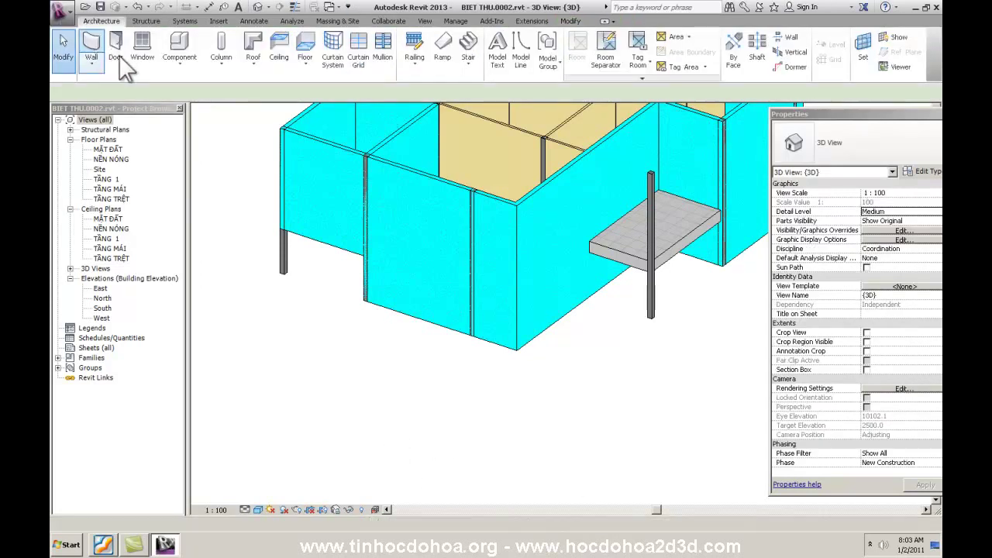
pyautogui.click(91, 48)
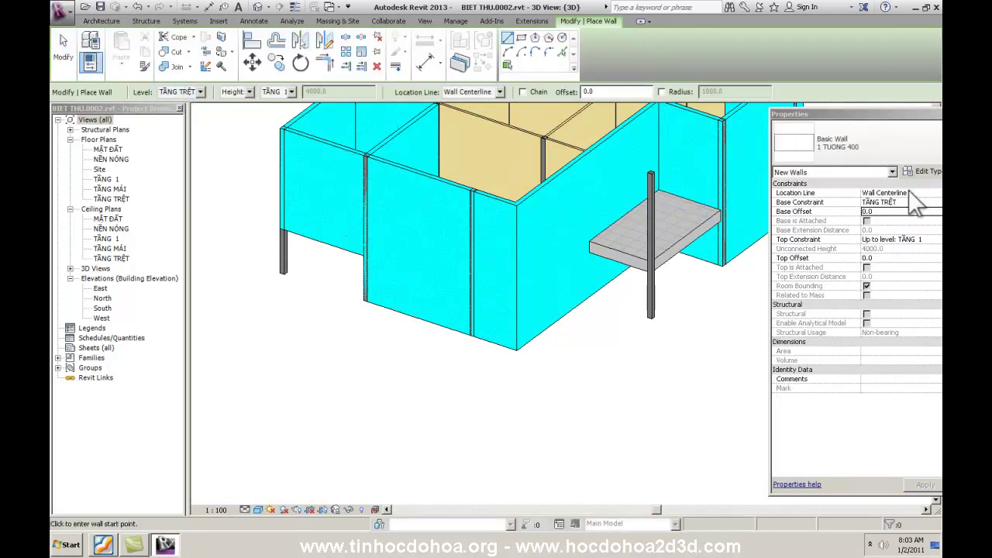
pyautogui.click(859, 138)
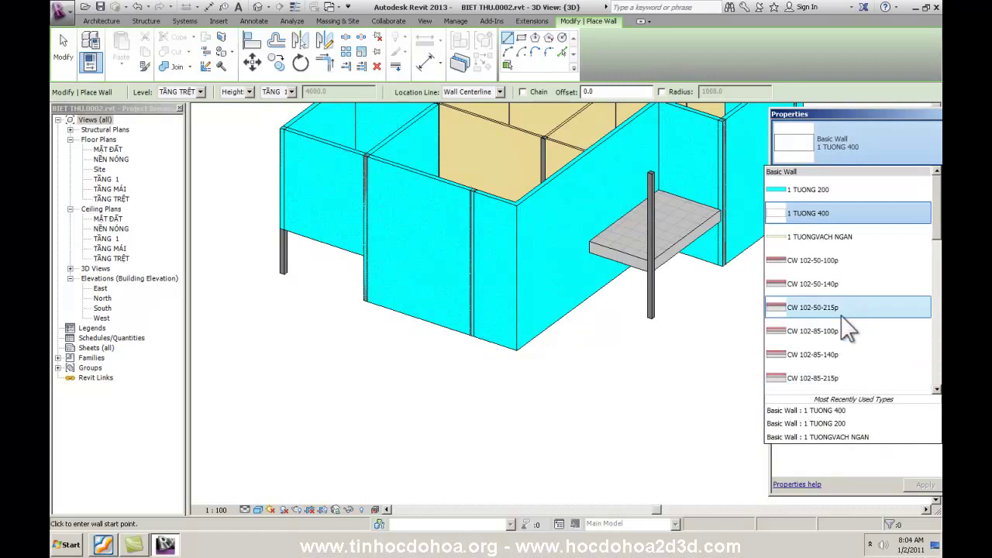
# Step: Draw a 3200-long Exterior - Brick Over Block w Metal Stud stacked wall in front of the house and select it
pyautogui.scroll(-2, 845, 341)
pyautogui.scroll(-3, 833, 368)
pyautogui.scroll(-3, 837, 392)
pyautogui.scroll(-1, 837, 392)
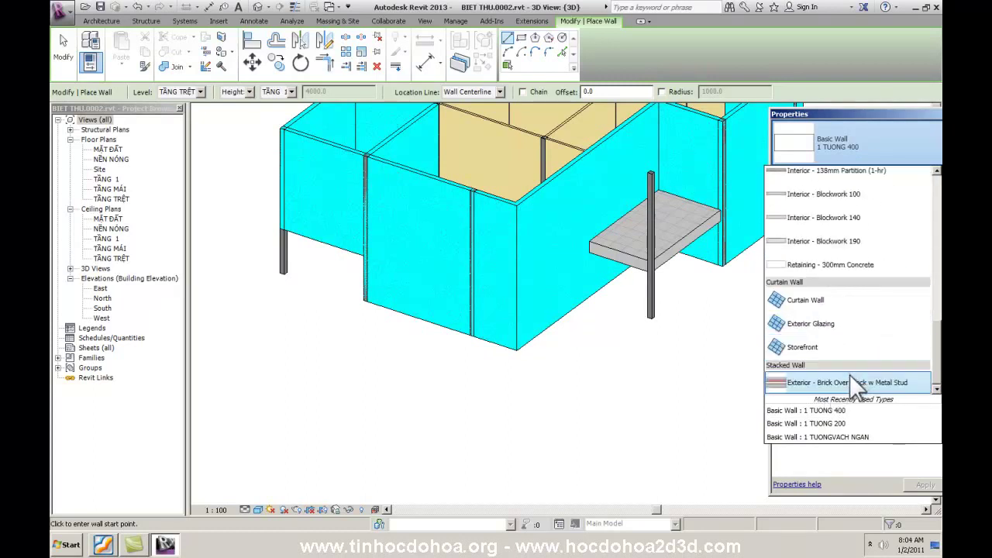
pyautogui.click(821, 377)
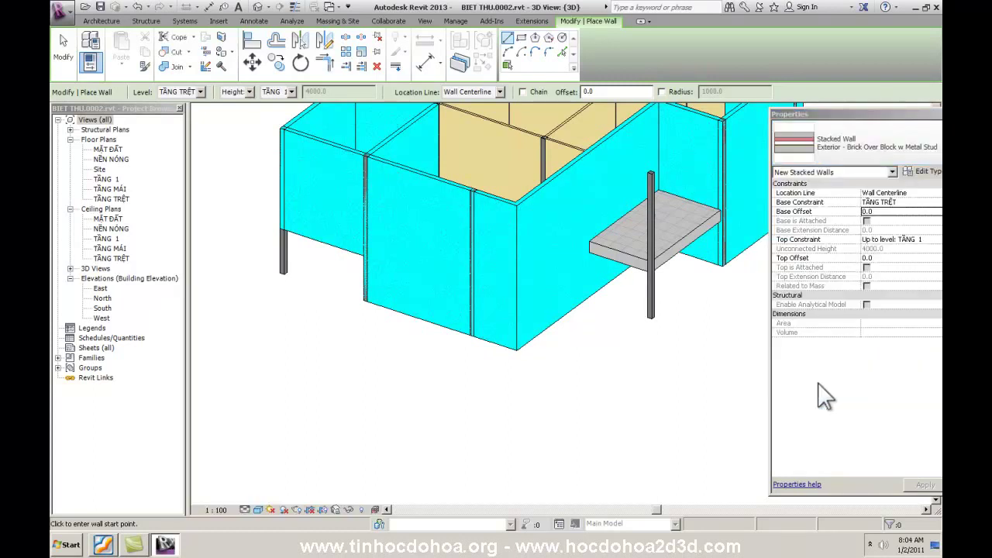
pyautogui.click(570, 444)
pyautogui.click(643, 427)
pyautogui.press('Escape')
pyautogui.press('Escape')
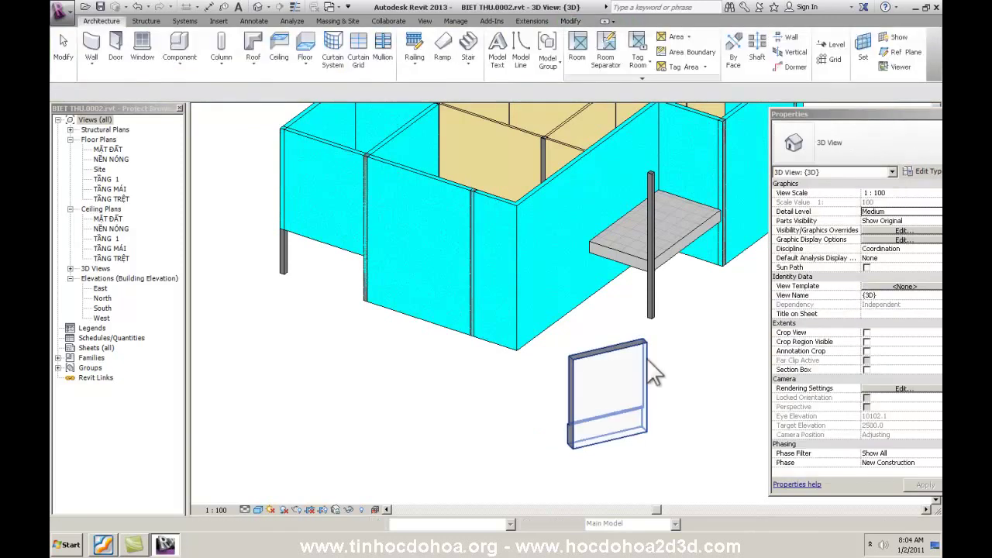
pyautogui.click(609, 346)
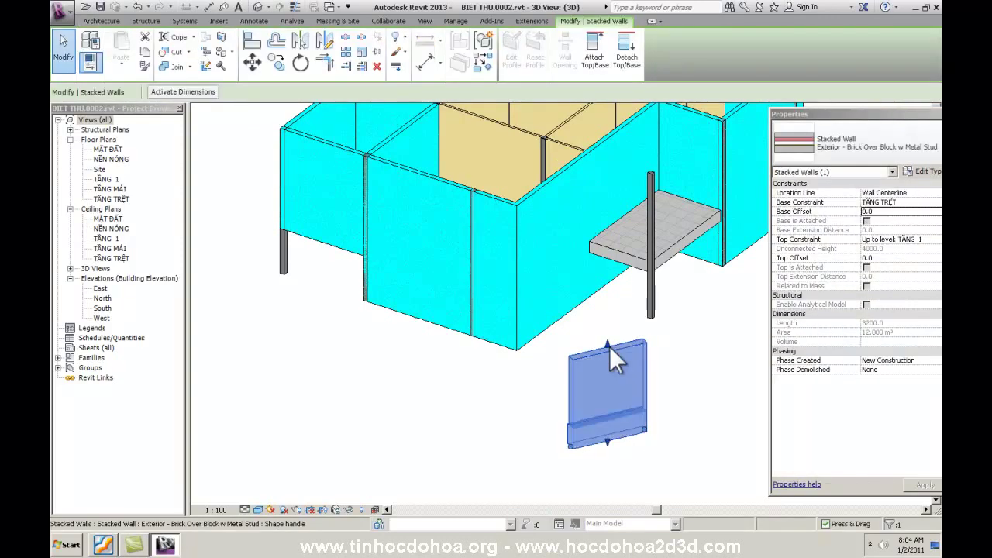
# Step: Duplicate the stacked wall type as '1 tuong bao' and open its Edit Assembly
pyautogui.click(921, 170)
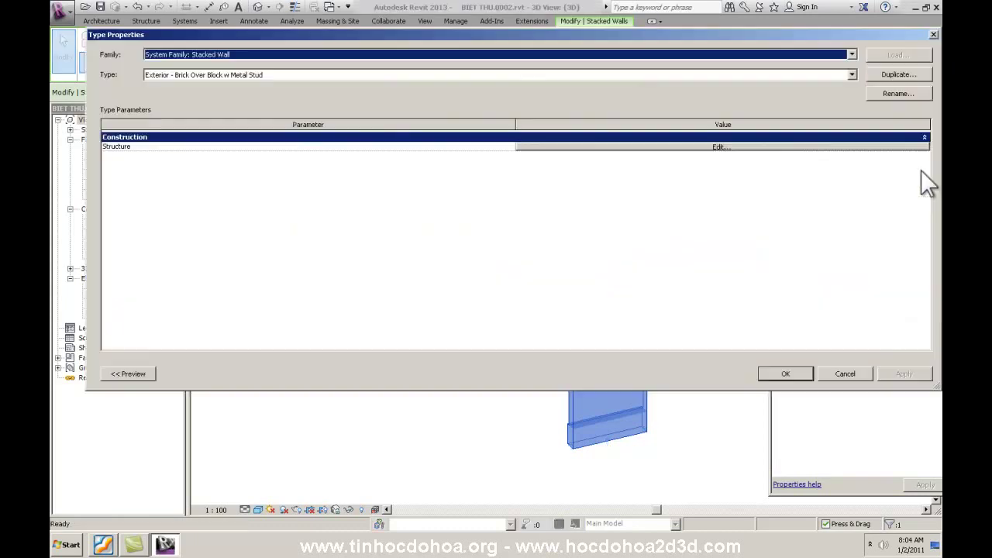
pyautogui.click(893, 74)
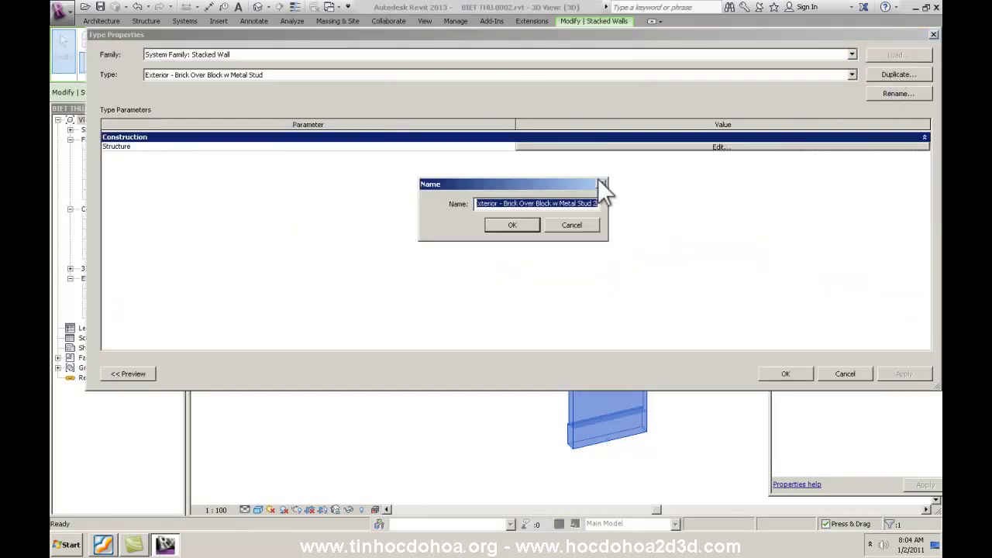
pyautogui.write('1 tuong bao')
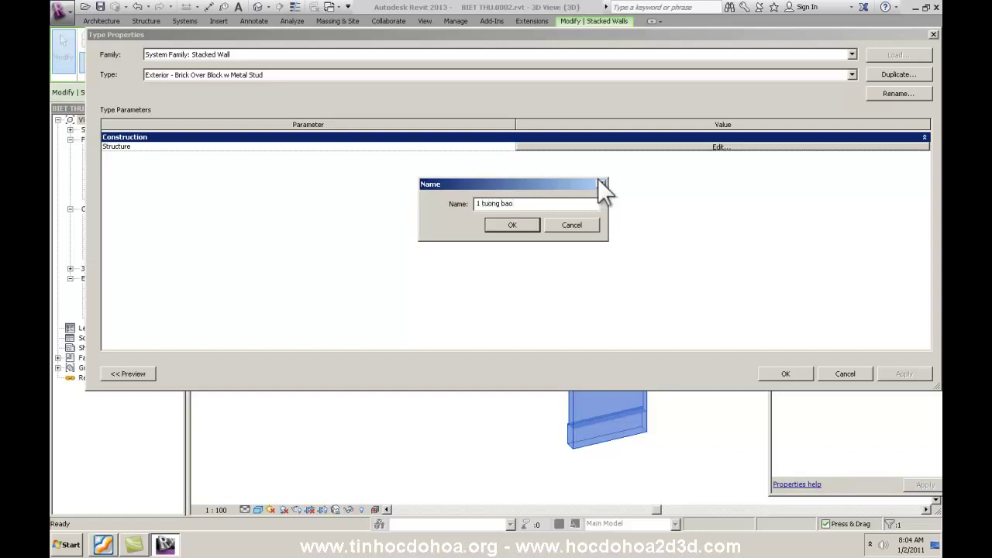
pyautogui.click(515, 225)
pyautogui.click(606, 149)
# Step: Set the bottom row to 1 TUONG 400 with a 500 height
pyautogui.click(324, 147)
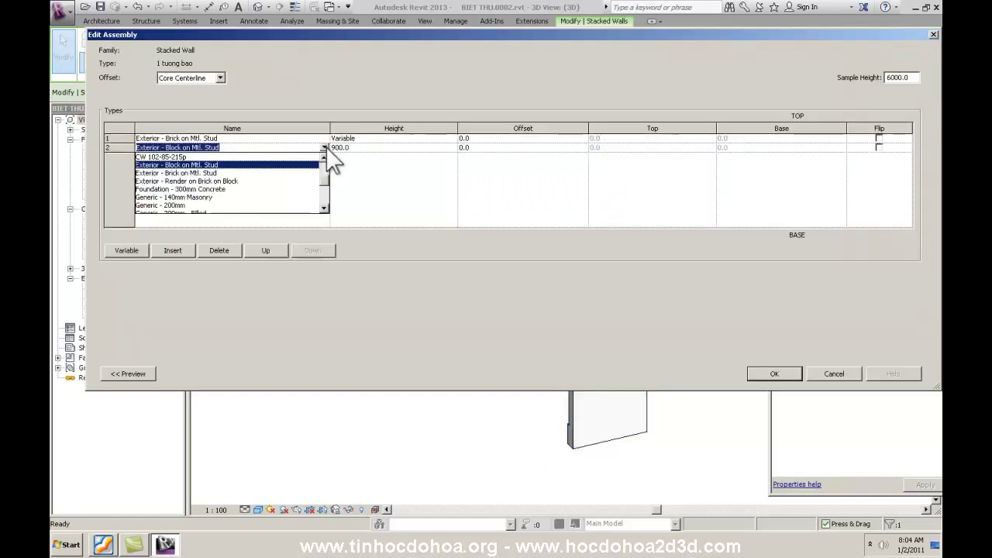
pyautogui.scroll(-1, 297, 197)
pyautogui.scroll(2, 297, 201)
pyautogui.scroll(2, 299, 205)
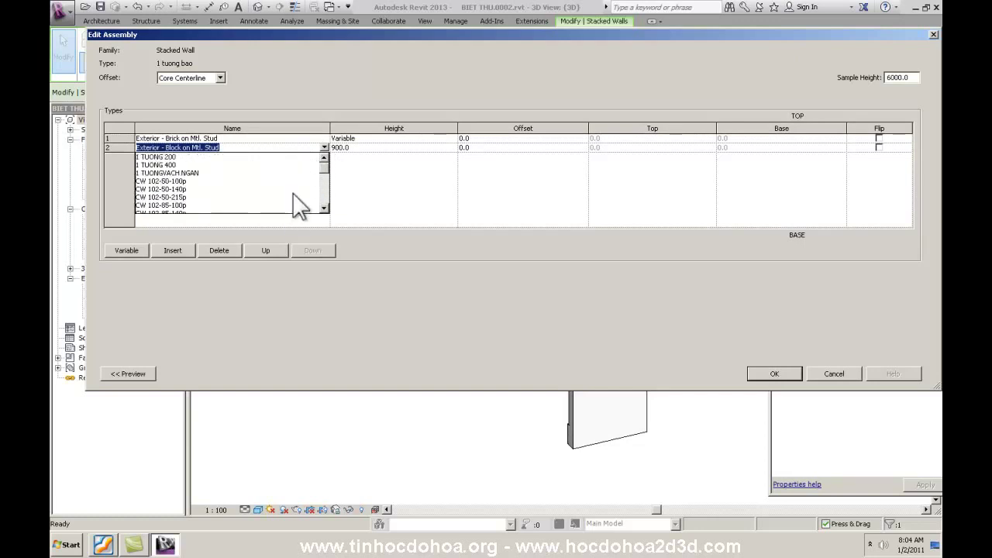
pyautogui.click(182, 166)
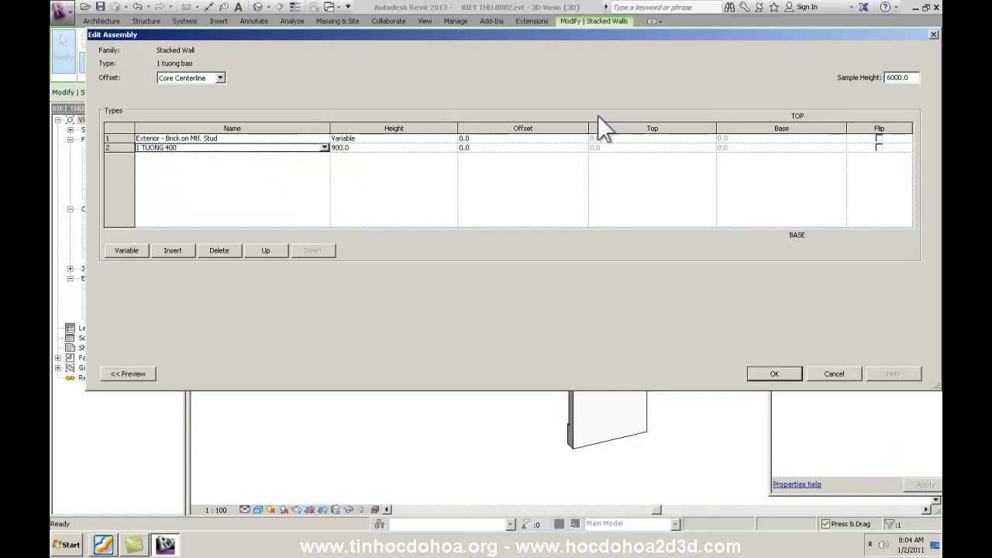
pyautogui.click(370, 149)
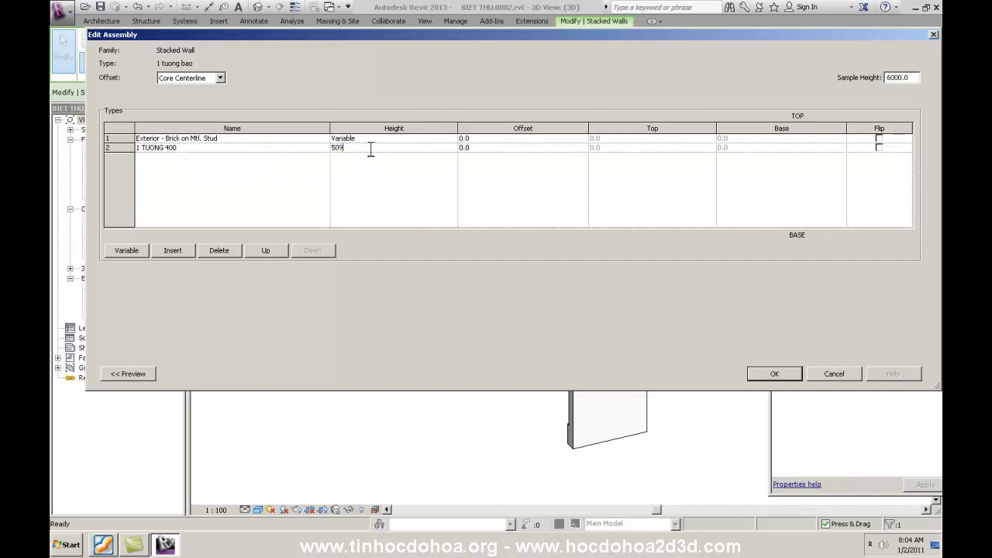
pyautogui.press('BackSpace')
# Step: Set the top row to 1 TUONG 200 at Variable height, preview, and accept the type
pyautogui.click(325, 139)
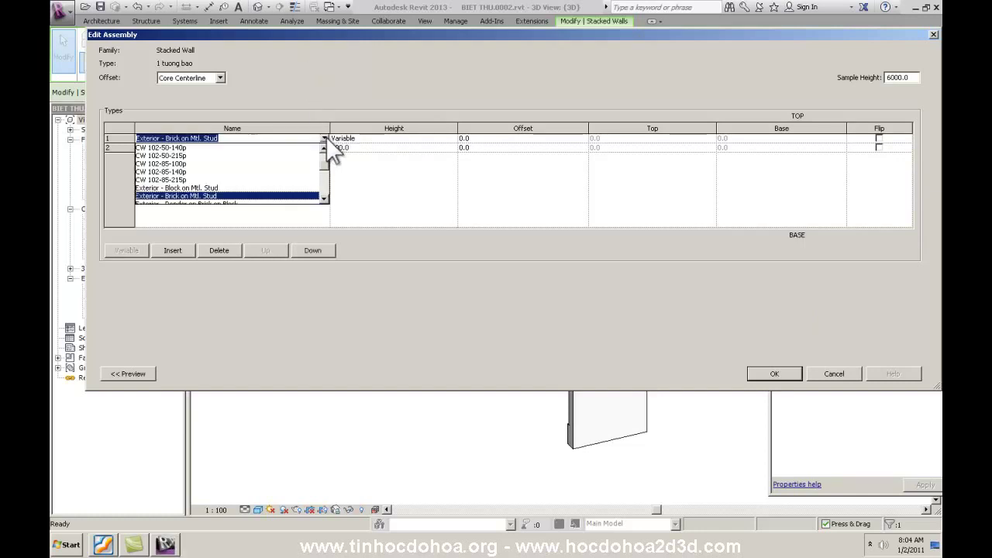
pyautogui.scroll(2, 255, 188)
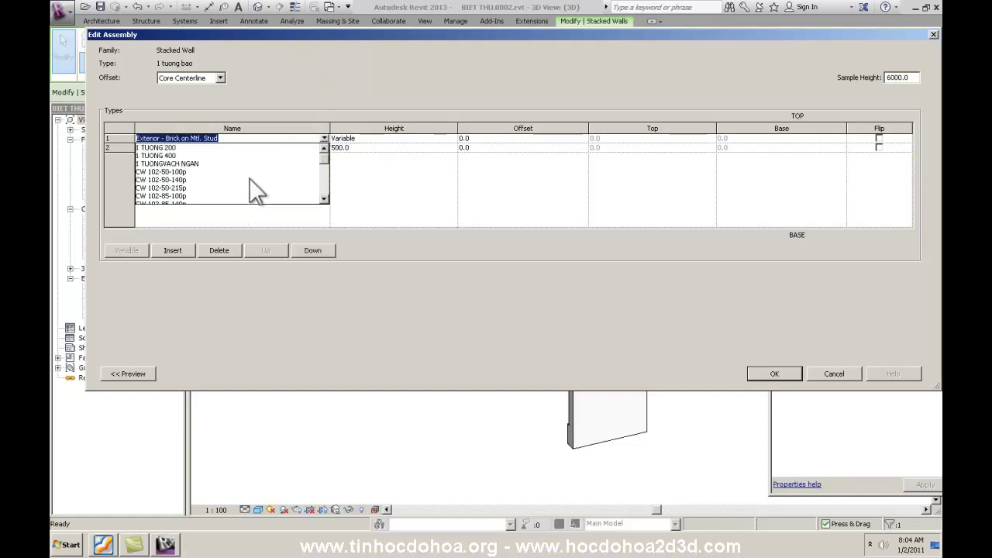
pyautogui.click(177, 147)
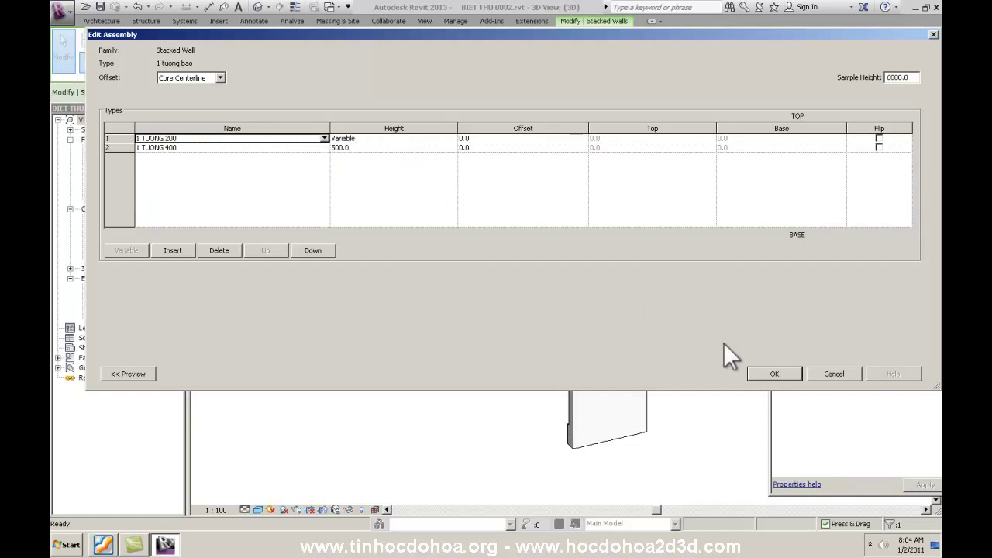
pyautogui.click(127, 376)
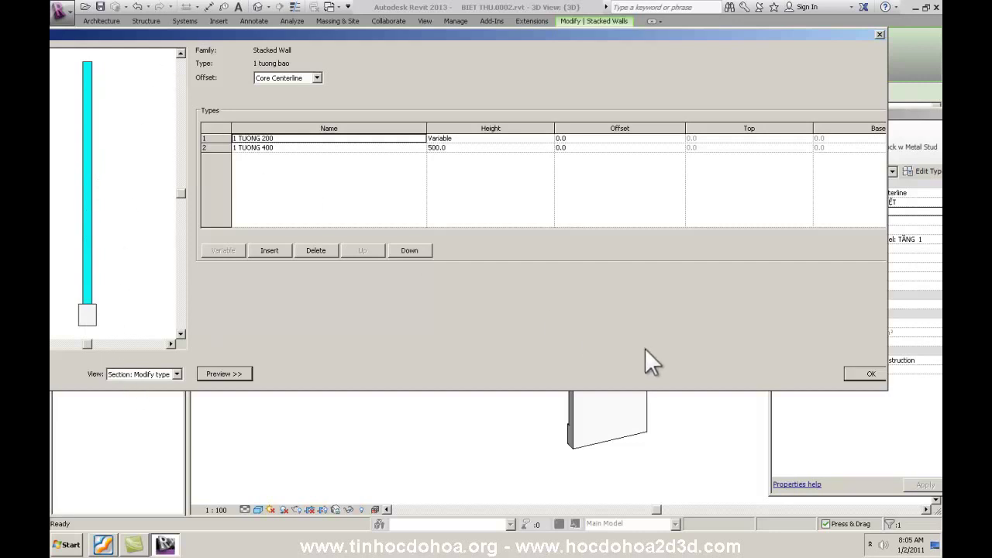
pyautogui.click(855, 373)
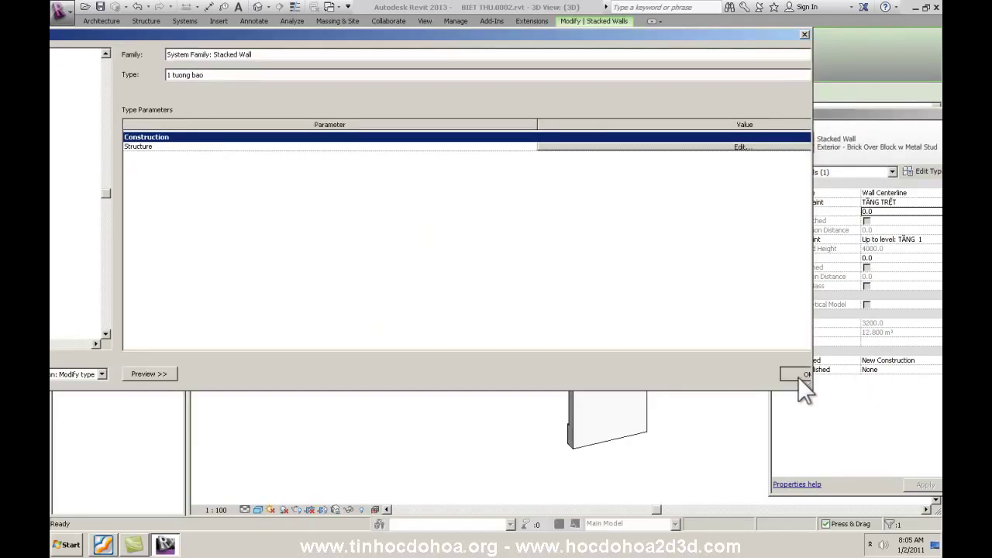
pyautogui.click(798, 376)
# Step: Clear the selection, reframe the view, and pick a 1 TUONG 200 front wall of the house
pyautogui.press('Escape')
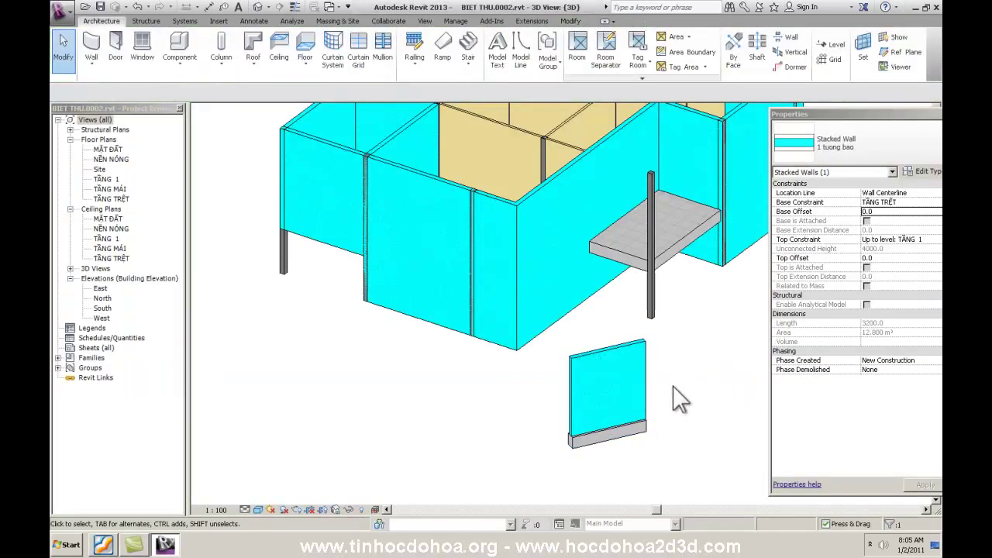
pyautogui.keyDown('shift'); pyautogui.moveTo(671, 421); pyautogui.dragTo(659, 427, button='middle'); pyautogui.keyUp('shift')
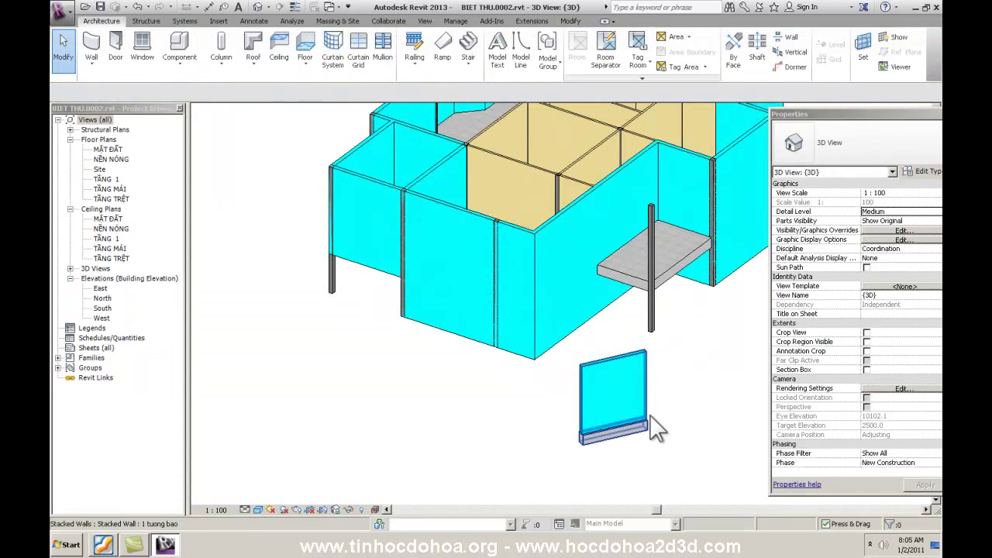
pyautogui.scroll(-2, 535, 422)
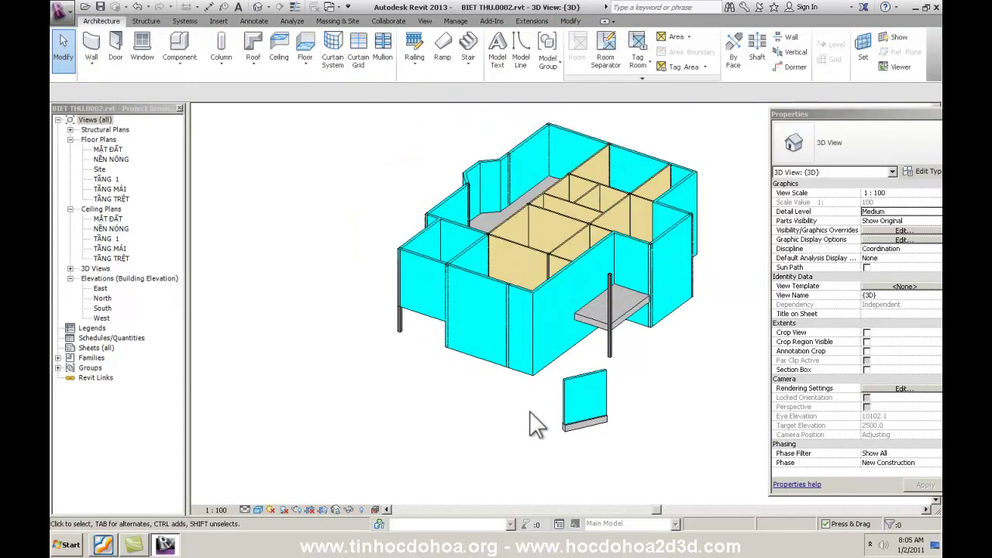
pyautogui.click(553, 293)
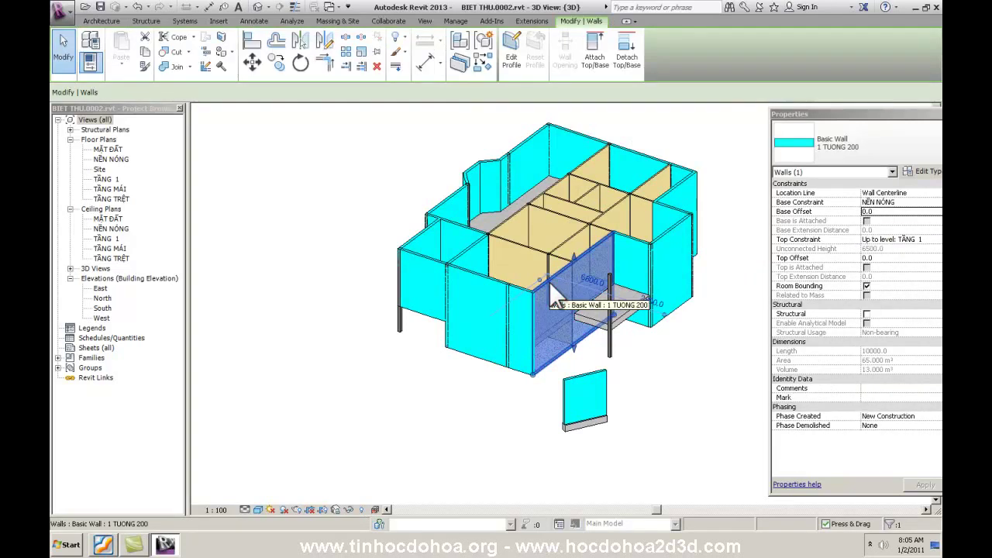
# Step: Select all 16 visible 1 TUONG 200 walls and switch them to Stacked Wall 1 tuong bao
pyautogui.rightClick(549, 281)
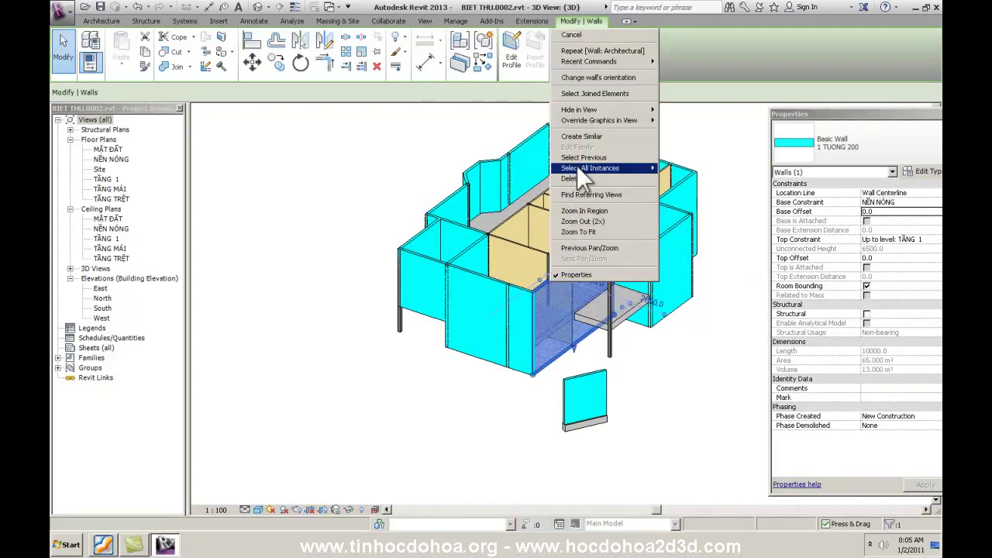
pyautogui.moveTo(590, 168)
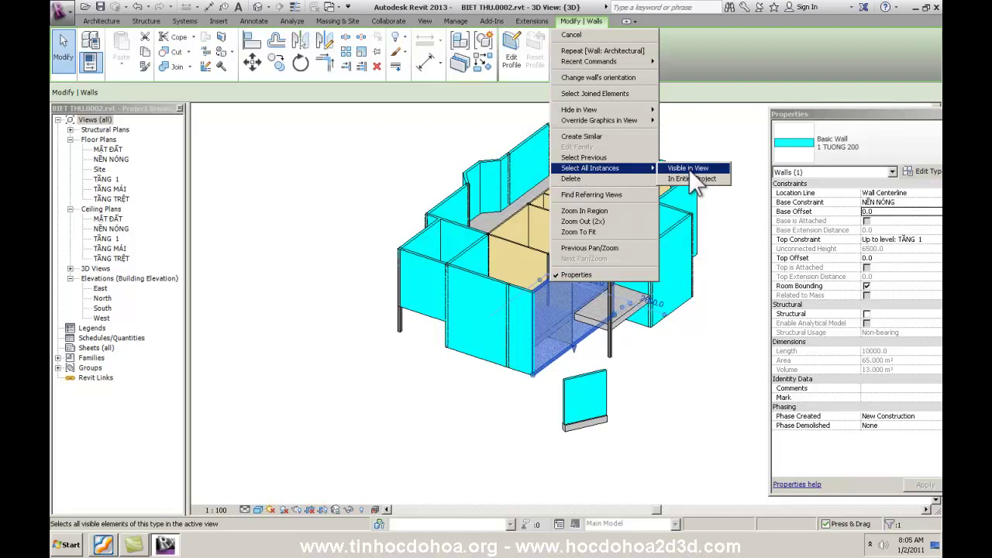
pyautogui.click(690, 172)
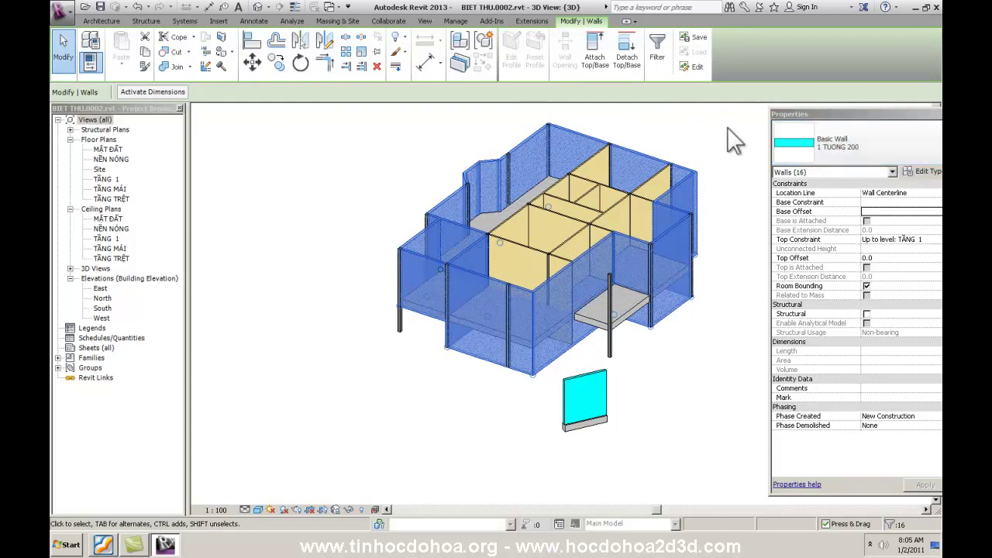
pyautogui.click(854, 142)
pyautogui.scroll(-2, 821, 341)
pyautogui.scroll(-2, 823, 372)
pyautogui.scroll(-3, 821, 426)
pyautogui.scroll(-3, 825, 411)
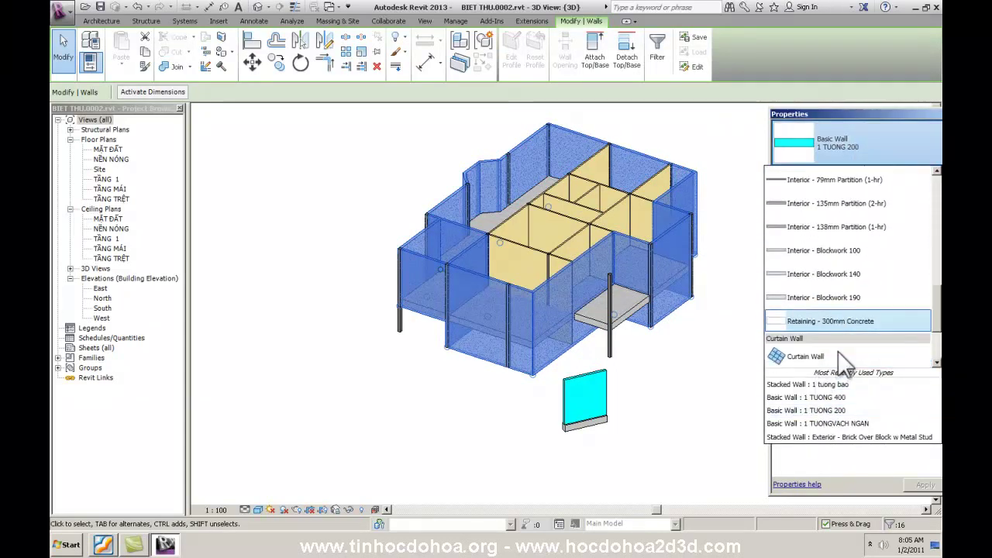
pyautogui.scroll(-2, 836, 379)
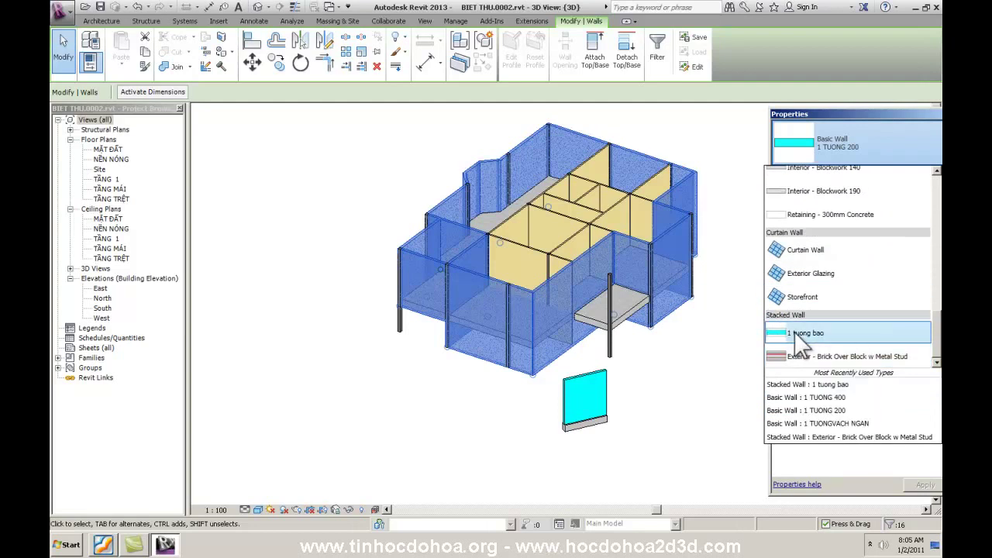
pyautogui.click(693, 388)
pyautogui.moveTo(697, 376)
pyautogui.keyDown('shift'); pyautogui.mouseDown(button='middle')
pyautogui.moveTo(504, 374)
pyautogui.moveTo(625, 295)
pyautogui.mouseUp(button='middle'); pyautogui.keyUp('shift')
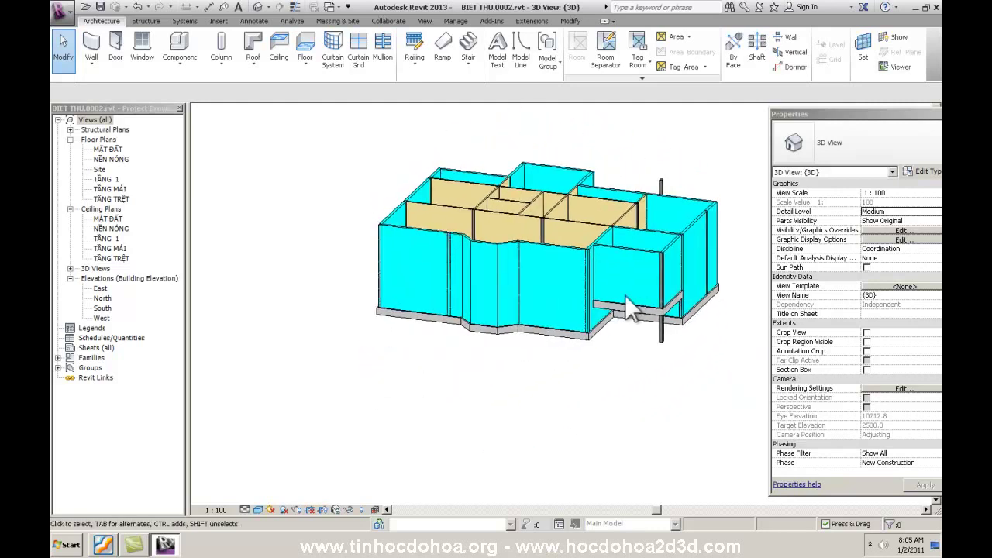
# Step: Orbit to the house front and select the wall beside the balcony slab
pyautogui.scroll(-2, 252, 299)
pyautogui.moveTo(365, 325)
pyautogui.keyDown('shift'); pyautogui.mouseDown(button='middle')
pyautogui.moveTo(440, 324)
pyautogui.moveTo(470, 348)
pyautogui.moveTo(312, 328)
pyautogui.moveTo(373, 303)
pyautogui.mouseUp(button='middle'); pyautogui.keyUp('shift')
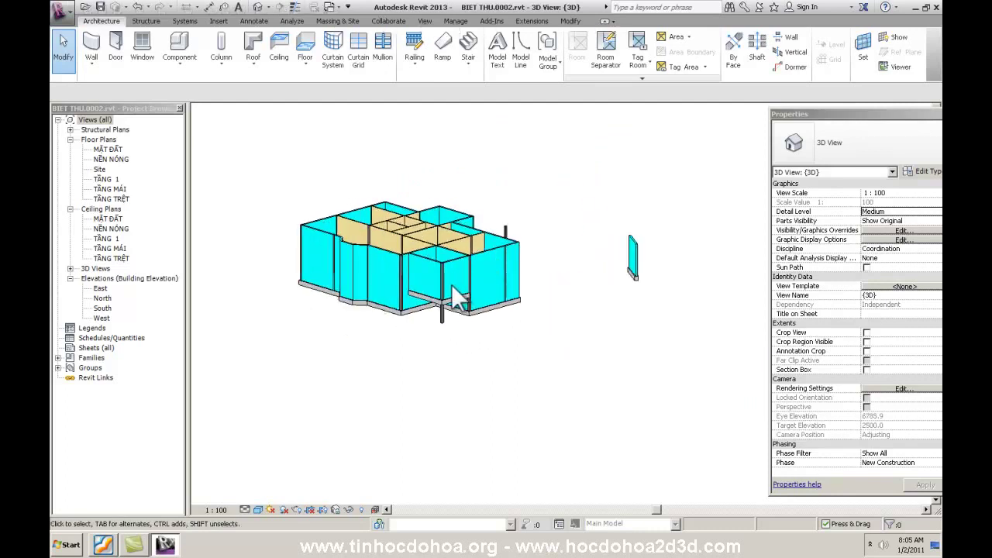
pyautogui.scroll(2, 451, 284)
pyautogui.scroll(2, 457, 265)
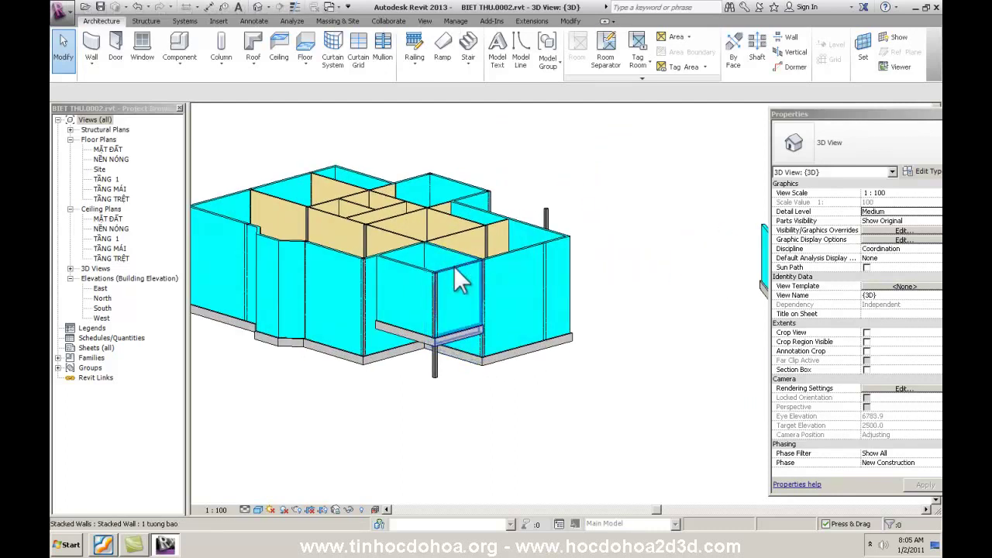
pyautogui.click(456, 271)
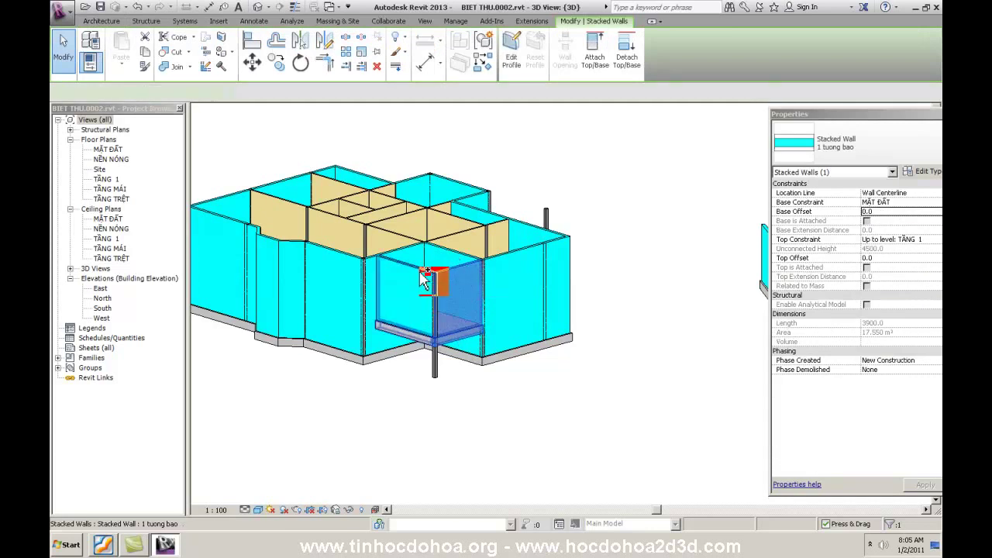
# Step: Change the selected walls to Basic Wall 1 TUONG 200, then reselect the front wall
pyautogui.click(894, 138)
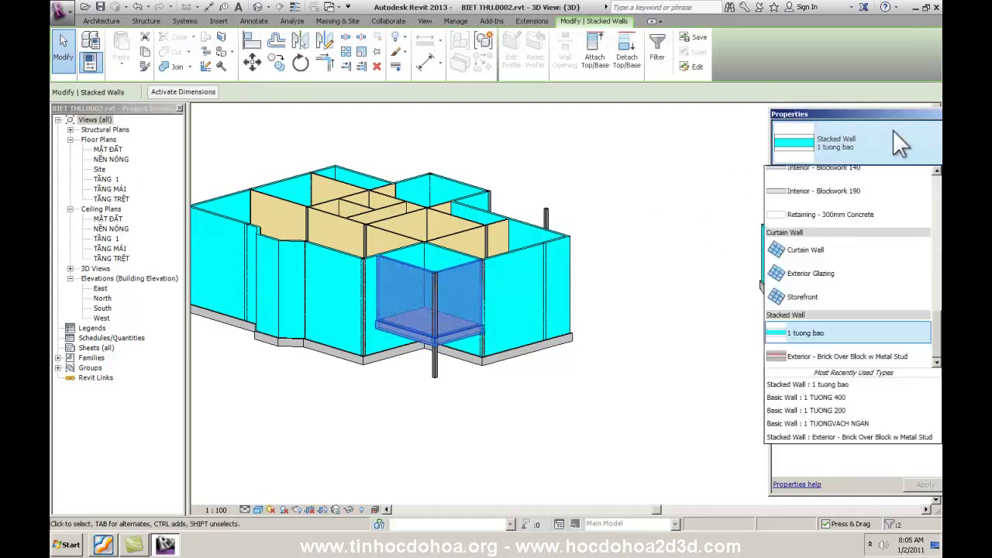
pyautogui.scroll(3, 827, 294)
pyautogui.scroll(-3, 829, 292)
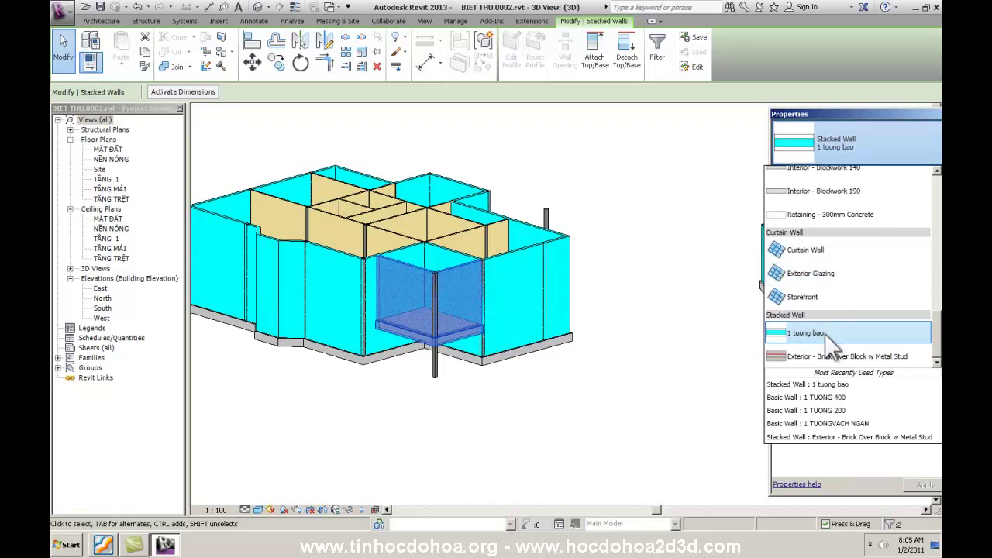
pyautogui.scroll(3, 823, 325)
pyautogui.scroll(3, 821, 302)
pyautogui.scroll(3, 821, 255)
pyautogui.scroll(2, 829, 225)
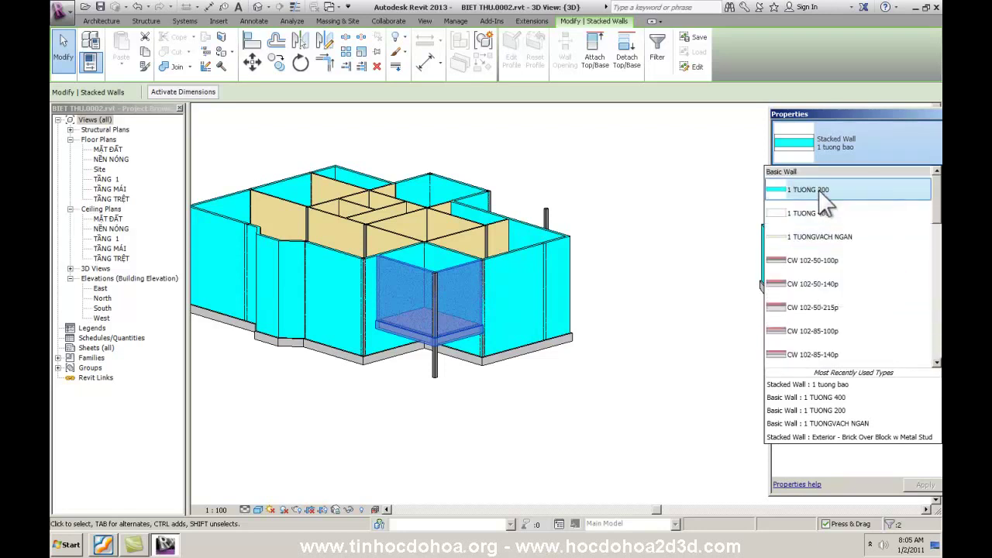
pyautogui.click(819, 191)
pyautogui.press('Escape')
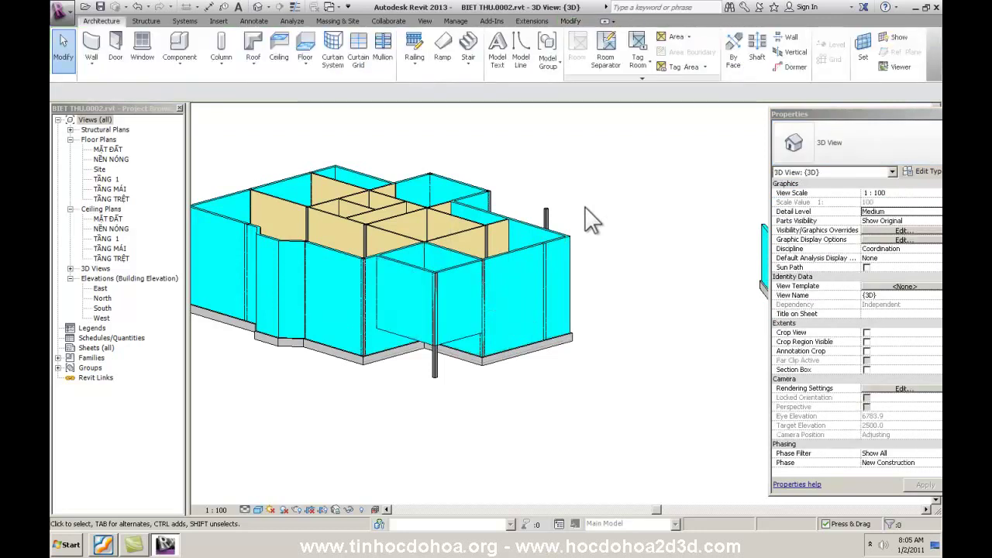
pyautogui.click(418, 348)
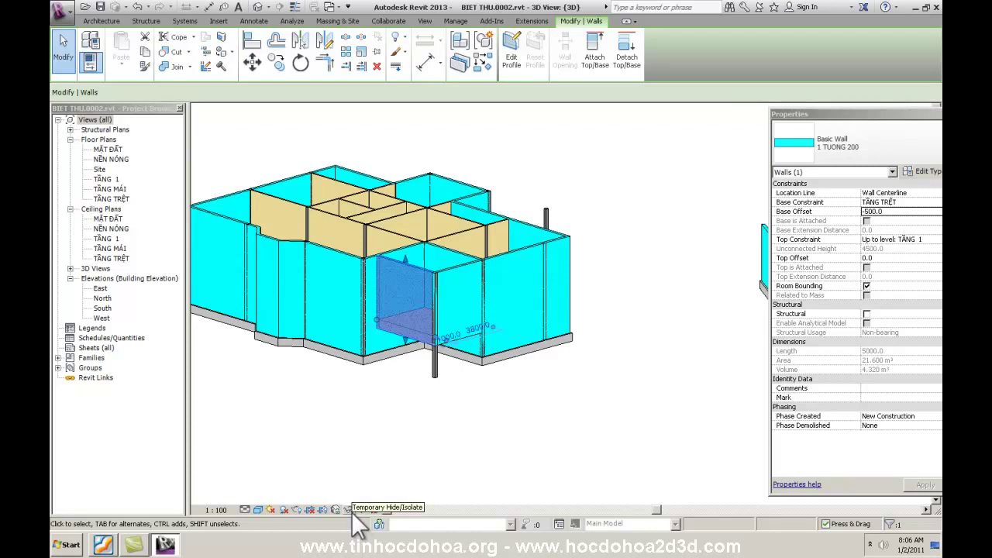
# Step: Isolate the selected front wall and undock the Properties palette
pyautogui.click(349, 510)
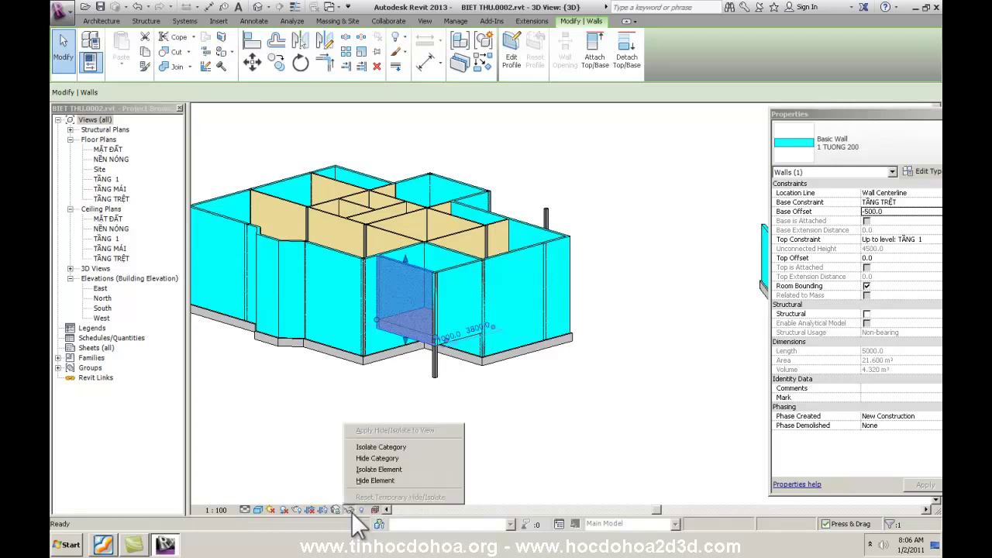
pyautogui.click(376, 470)
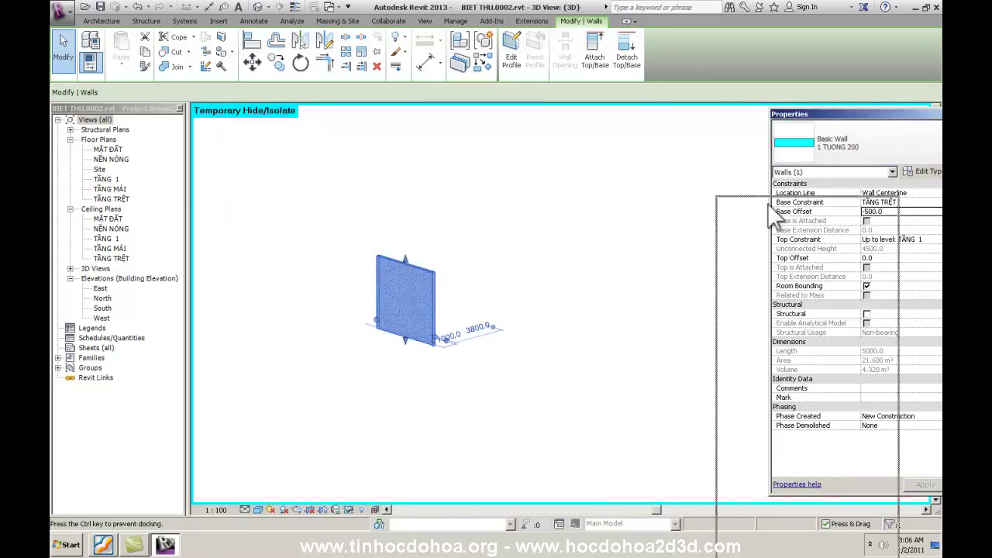
pyautogui.moveTo(821, 115); pyautogui.dragTo(768, 203)
# Step: Face the isolated wall straight-on from the front, centre it, and select it
pyautogui.click(889, 175)
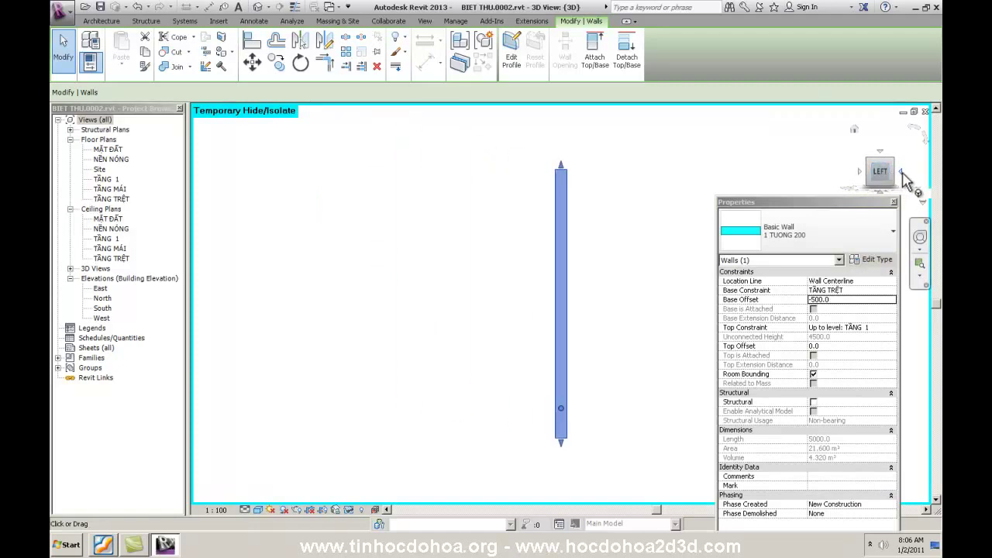
pyautogui.click(900, 172)
pyautogui.click(697, 166)
pyautogui.moveTo(633, 150); pyautogui.dragTo(536, 180, button='middle')
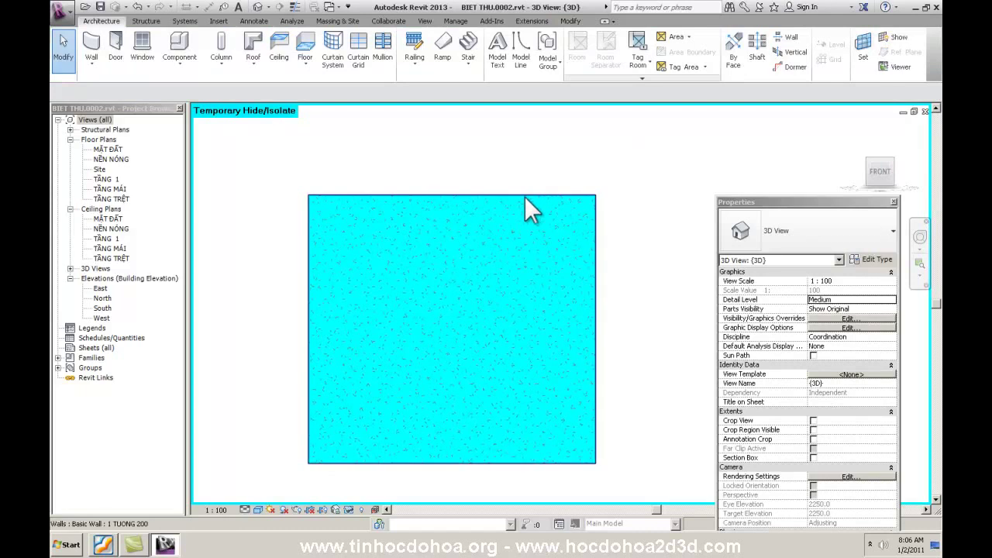
pyautogui.click(524, 196)
# Step: Edit the wall's profile using Pick Lines with a 700 offset
pyautogui.click(513, 50)
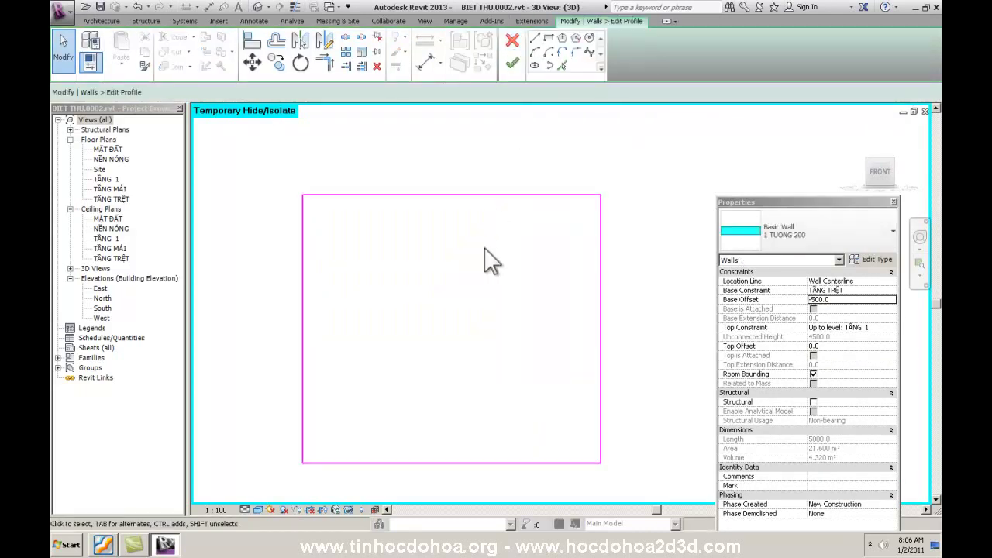
pyautogui.click(562, 66)
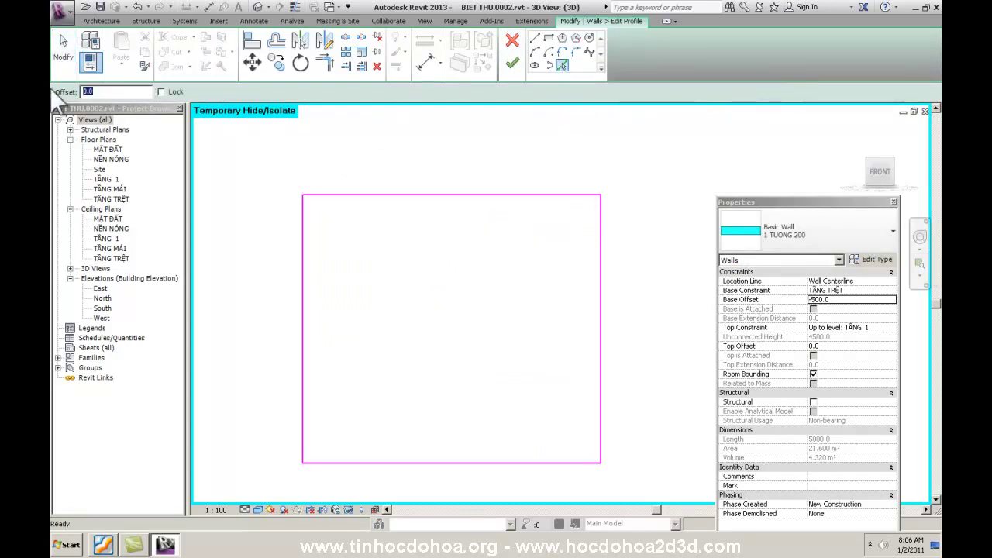
pyautogui.write('700')
pyautogui.press('Return')
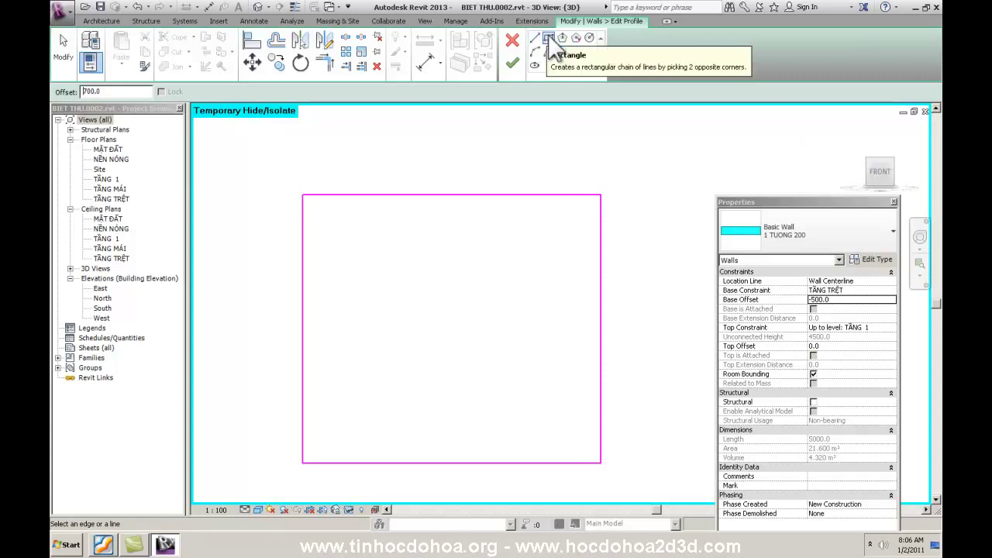
pyautogui.click(665, 22)
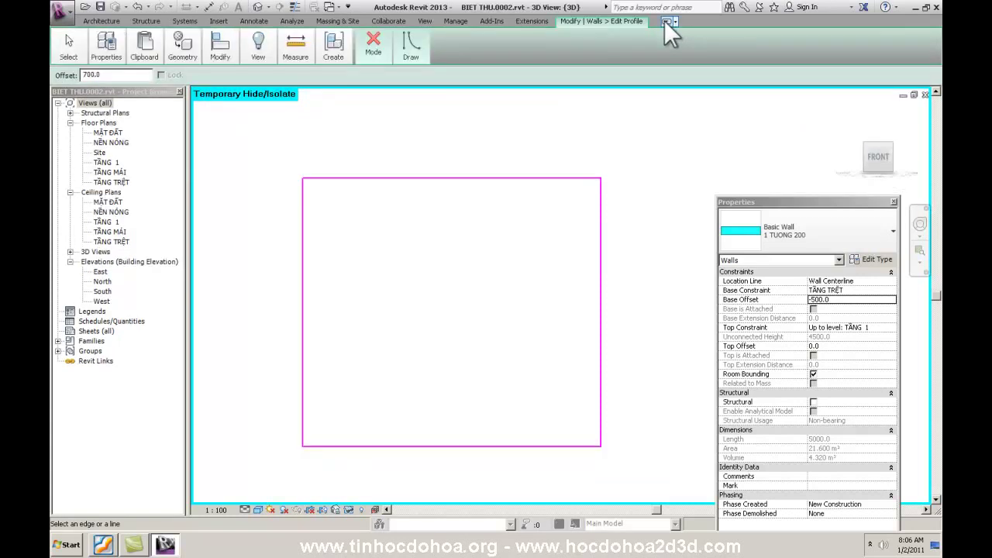
# Step: Add sketch lines 700 inside the left and right edges and two below the top edge
pyautogui.moveTo(411, 46)
pyautogui.click(601, 244)
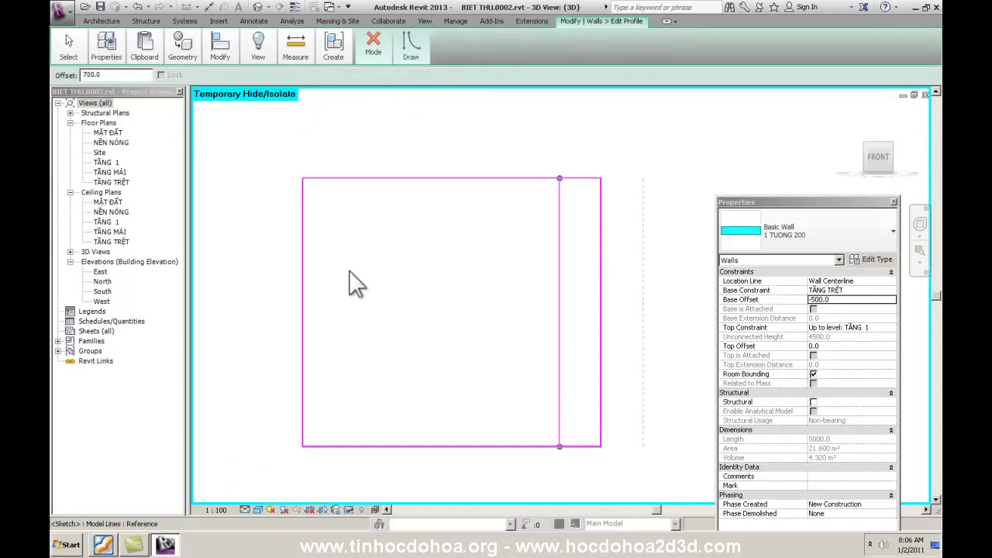
pyautogui.click(304, 280)
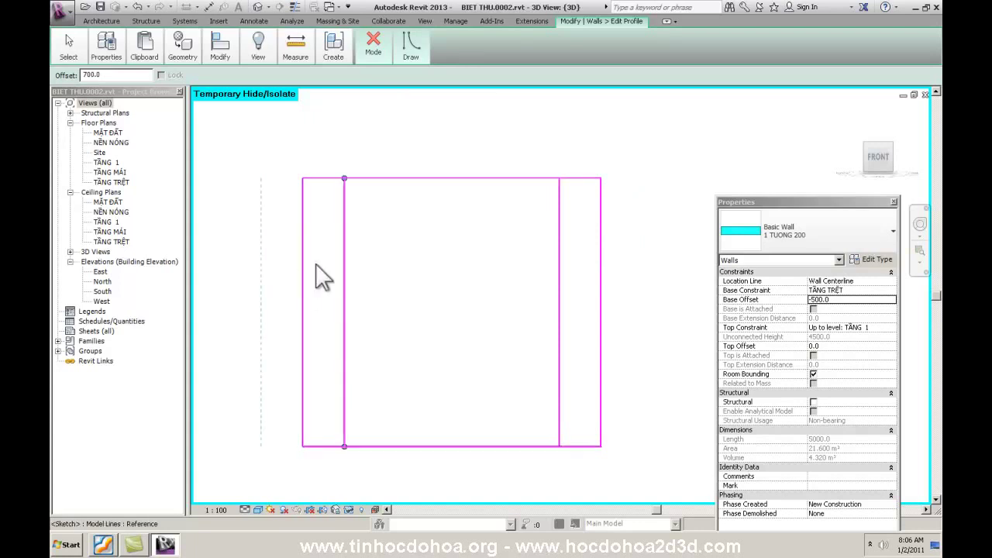
pyautogui.click(401, 179)
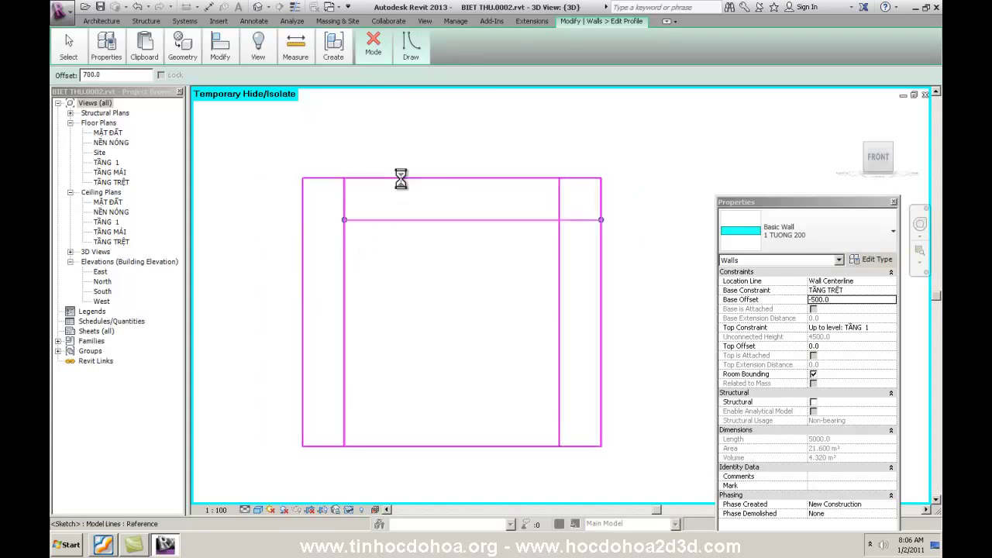
pyautogui.click(399, 229)
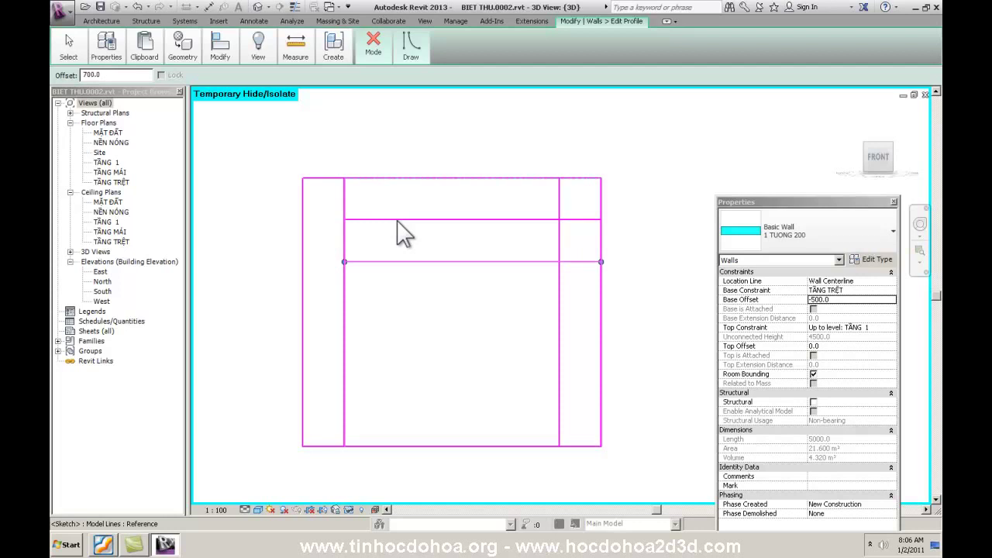
pyautogui.click(404, 56)
pyautogui.click(400, 87)
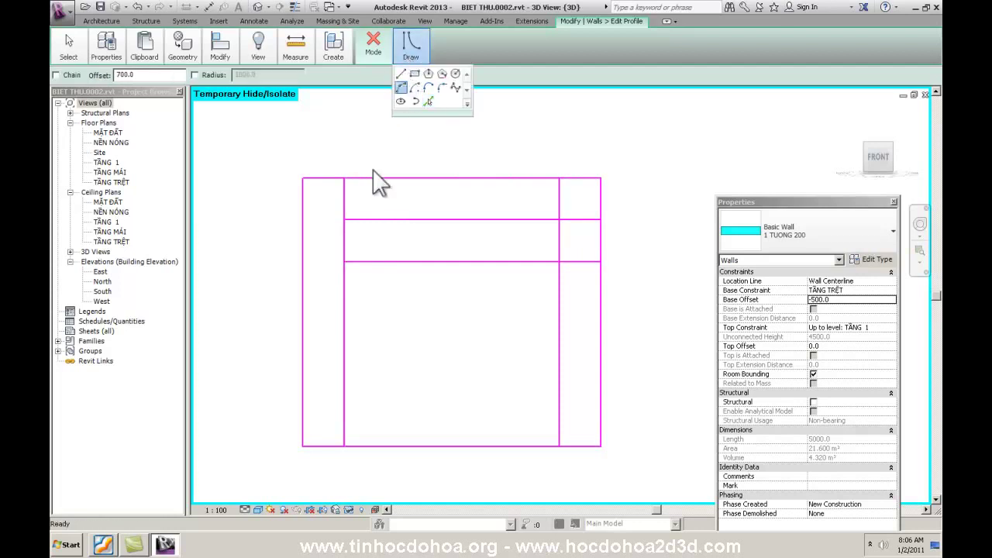
# Step: Discard a stray arc and set the Start-End-Radius arc offset to 0
pyautogui.click(346, 263)
pyautogui.click(558, 261)
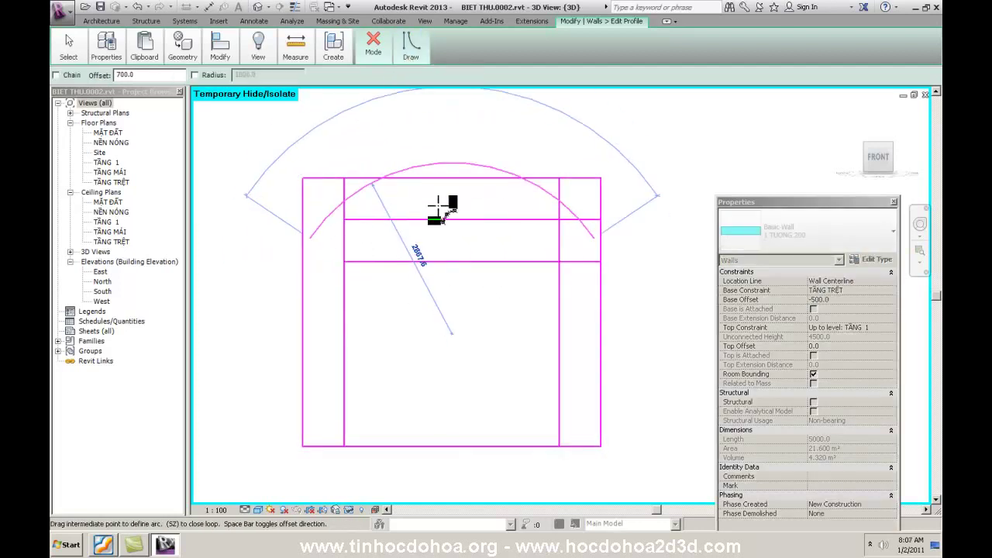
pyautogui.press('Escape')
pyautogui.press('Escape')
pyautogui.click(402, 53)
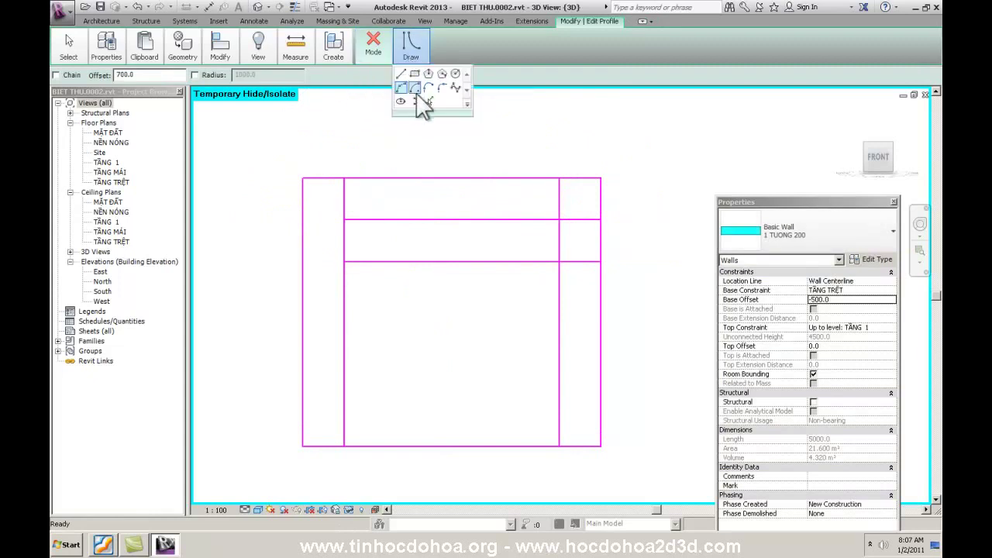
pyautogui.click(400, 88)
pyautogui.doubleClick(144, 75)
pyautogui.write('0')
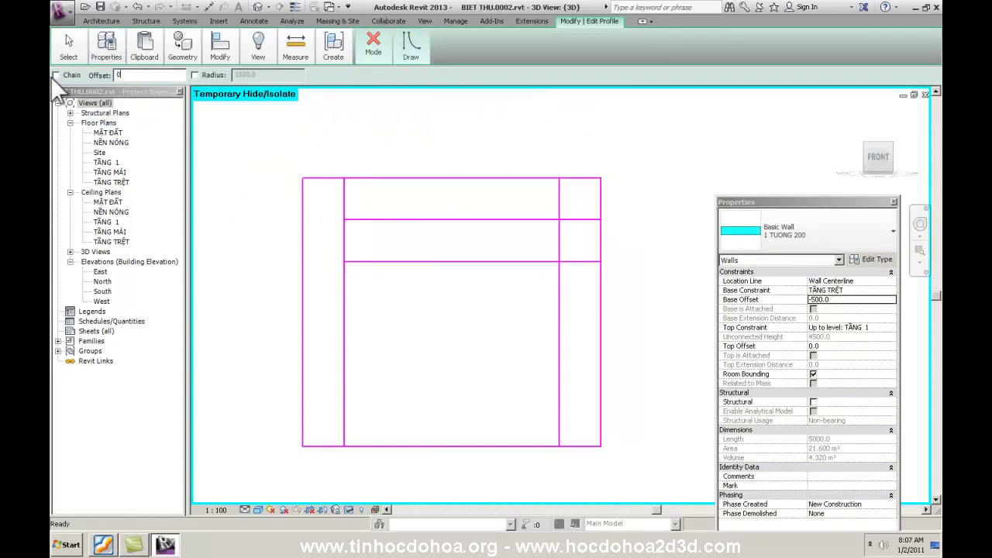
# Step: Draw the arch between the lower line's ends peaking at the upper line's midpoint, then delete the guide line
pyautogui.click(344, 261)
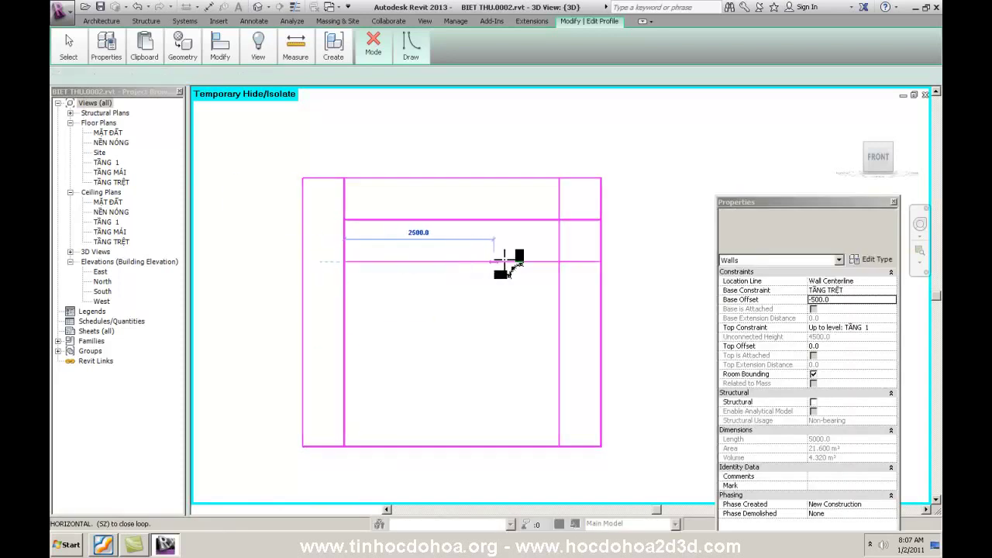
pyautogui.click(557, 261)
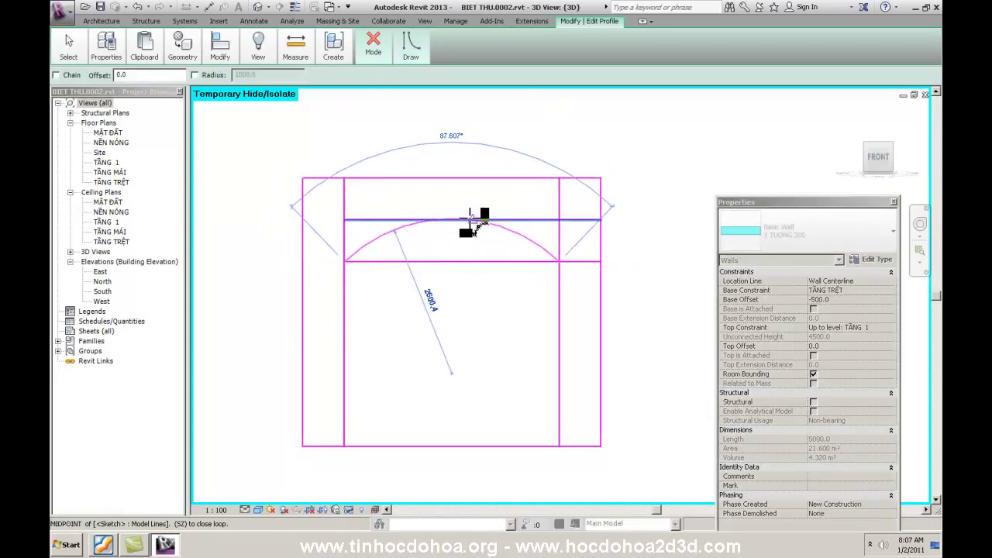
pyautogui.scroll(2, 449, 217)
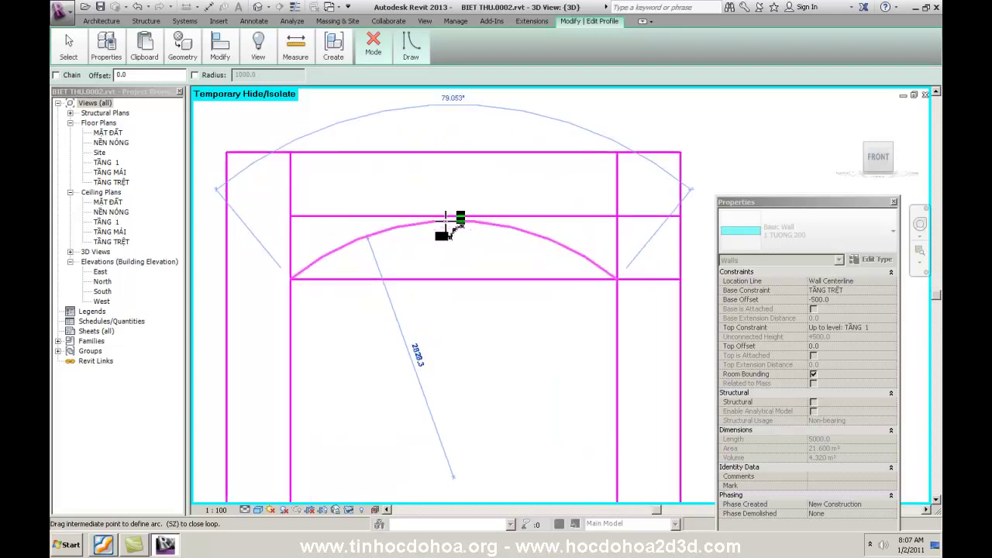
pyautogui.click(457, 219)
pyautogui.scroll(-4, 416, 229)
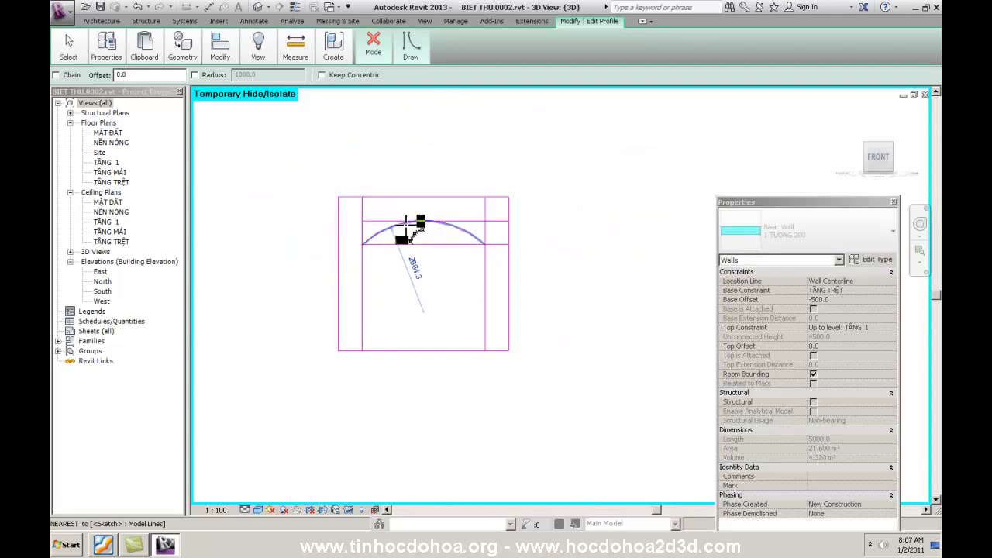
pyautogui.press('Escape')
pyautogui.click(412, 245)
pyautogui.press('Delete')
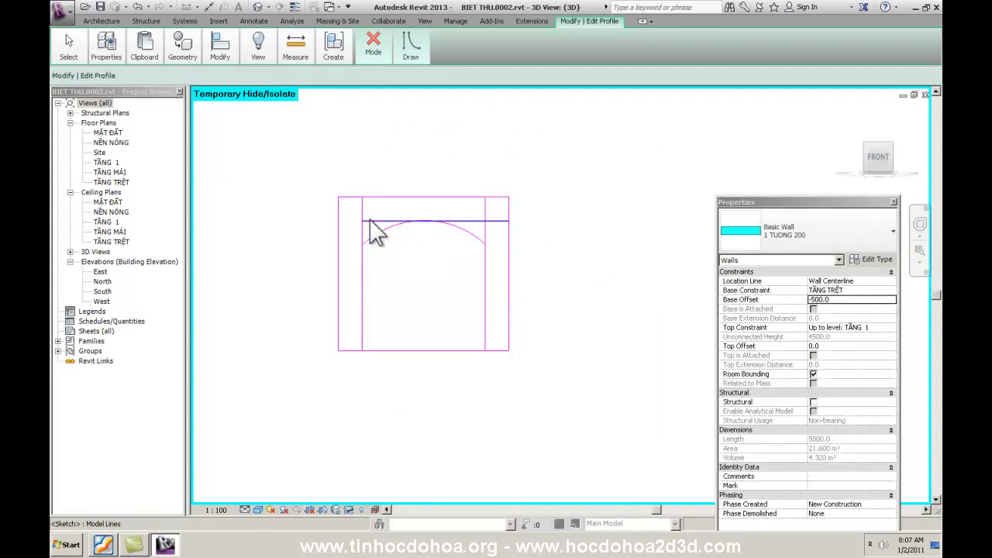
pyautogui.scroll(2, 405, 267)
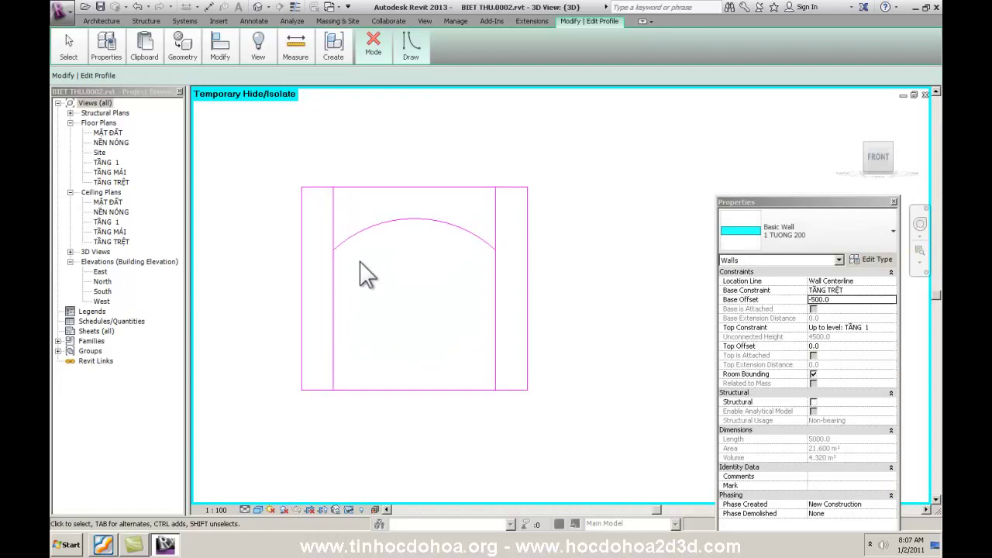
# Step: Trim the arc into corners with the left and right legs of the arch
pyautogui.click(249, 87)
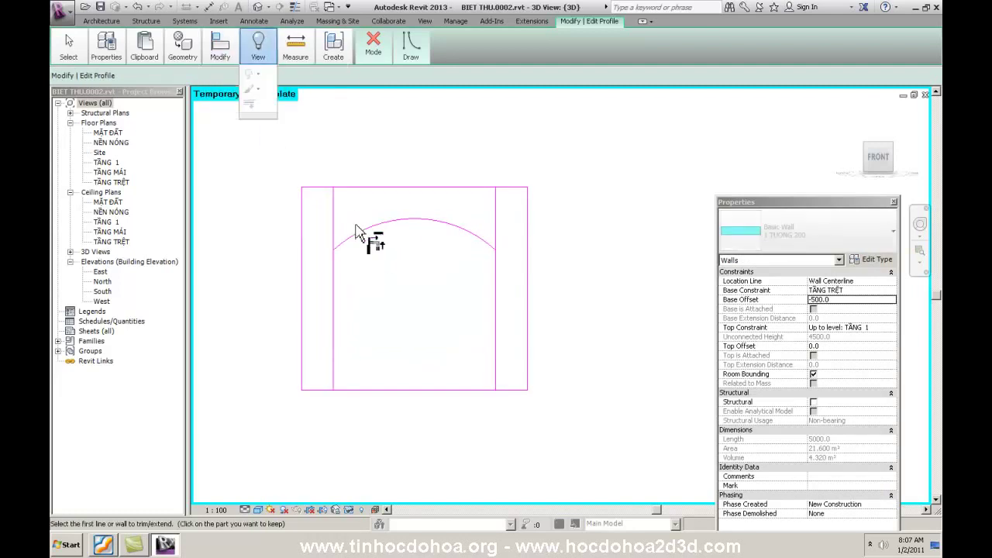
pyautogui.click(337, 267)
pyautogui.click(353, 237)
pyautogui.click(496, 278)
pyautogui.click(478, 247)
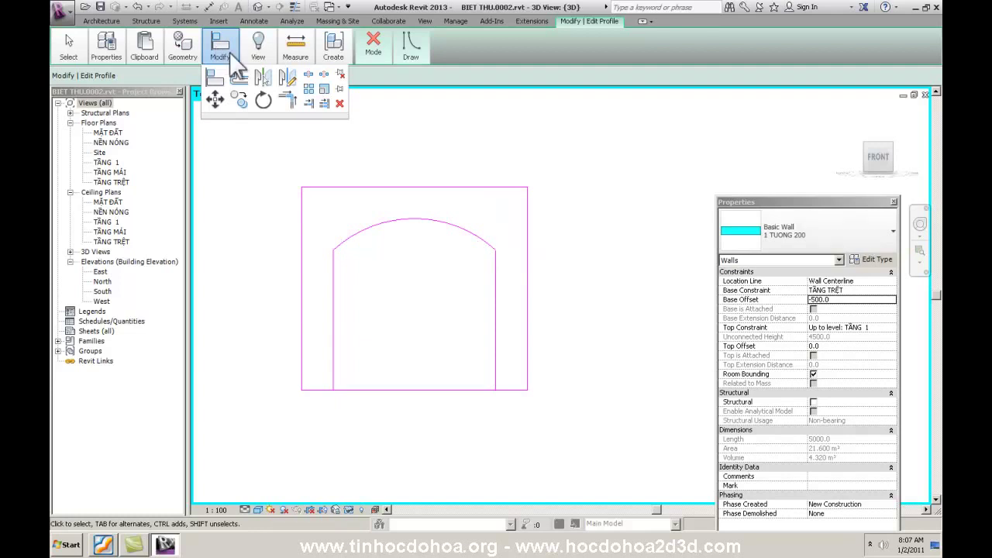
# Step: Split the bottom edge, trim both legs to it, and finish the profile edit
pyautogui.moveTo(220, 46)
pyautogui.click(404, 389)
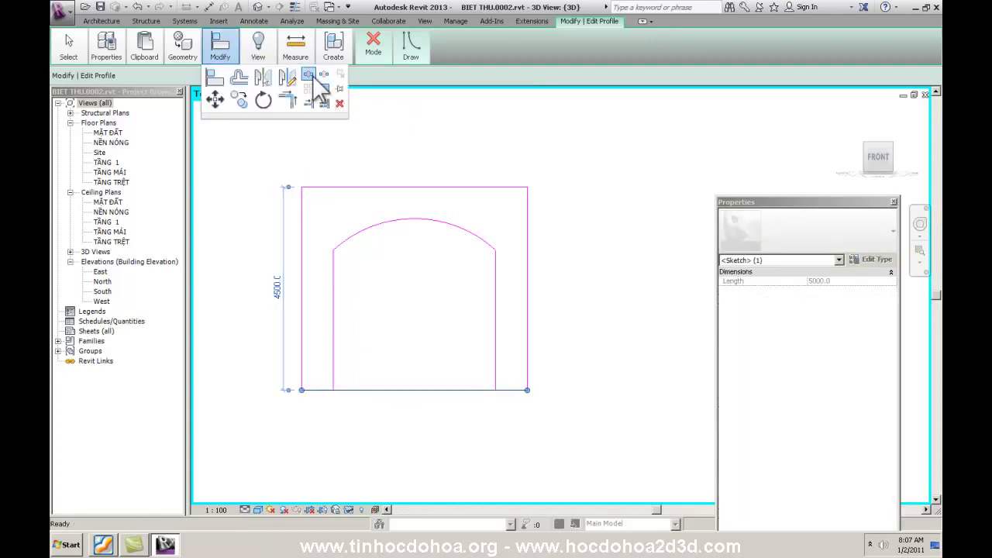
pyautogui.click(313, 77)
pyautogui.press('Escape')
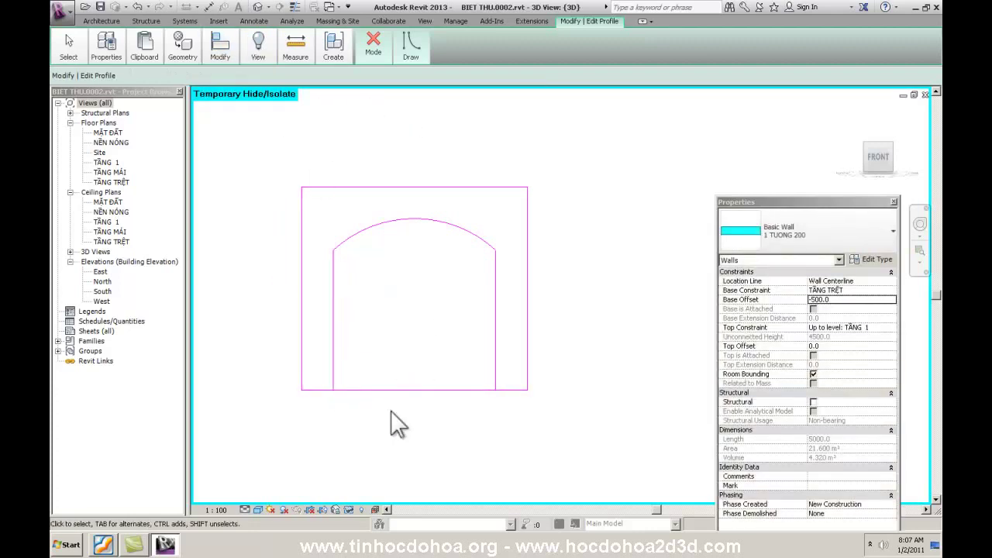
pyautogui.press('t')
pyautogui.press('r')
pyautogui.click(334, 380)
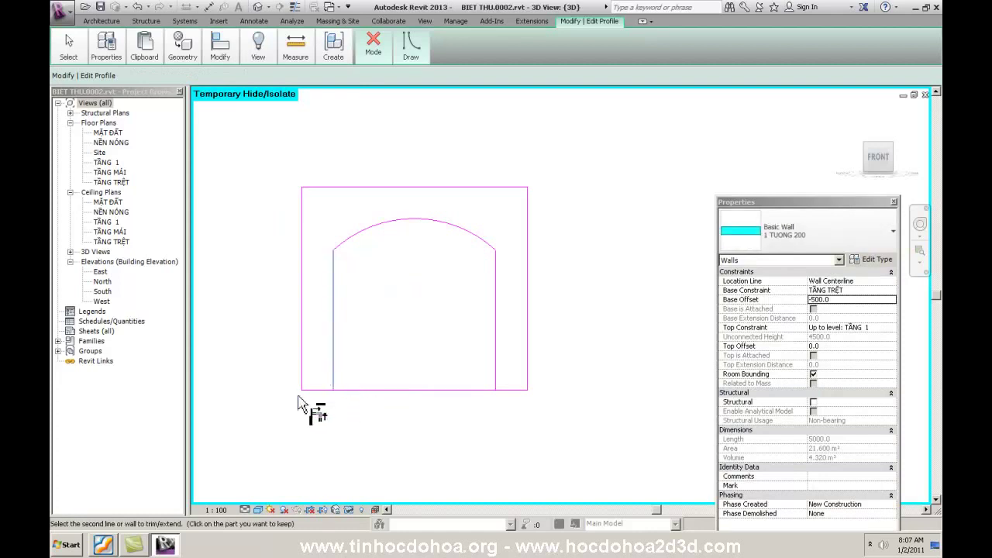
pyautogui.click(317, 391)
pyautogui.click(496, 372)
pyautogui.click(513, 390)
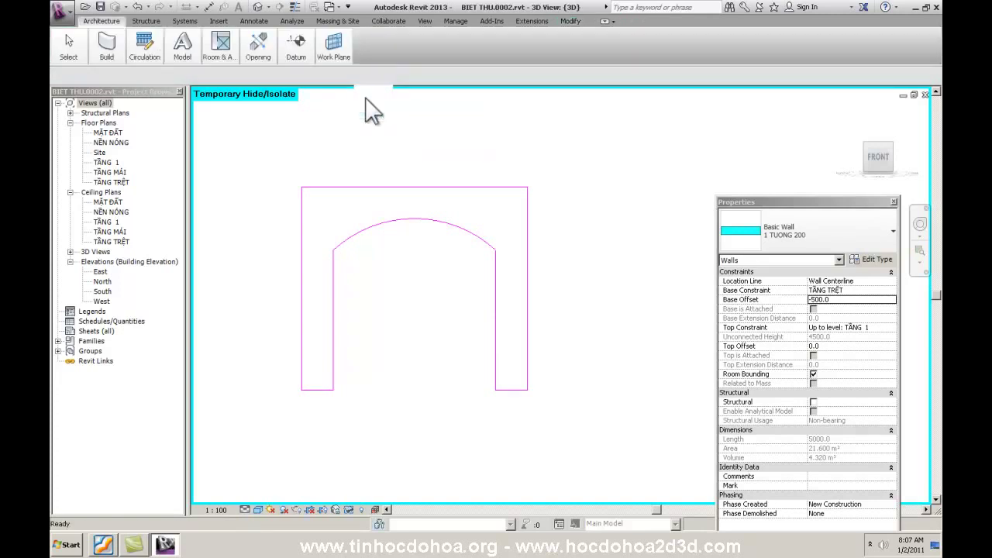
pyautogui.click(369, 103)
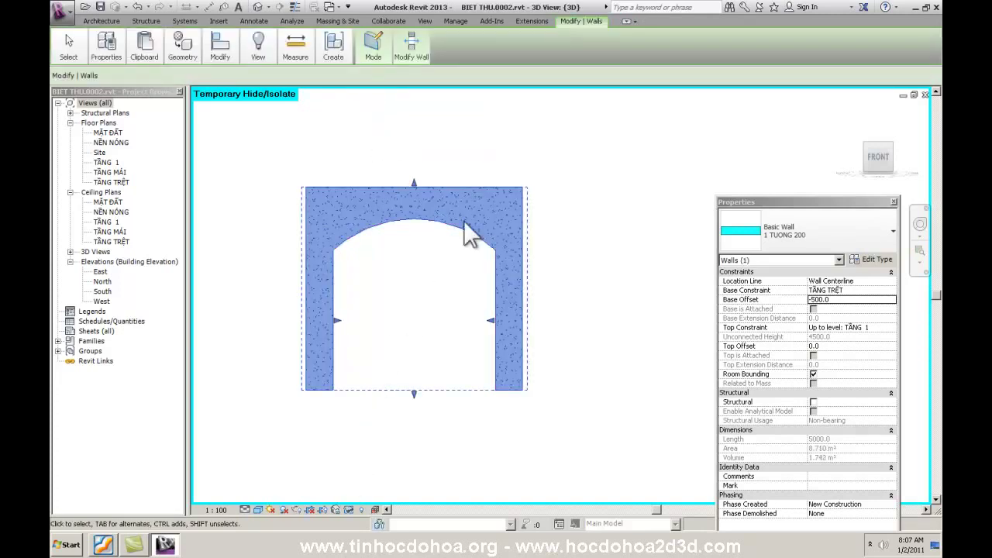
# Step: Reset Temporary Hide/Isolate to show the whole house and orbit toward the arched wall
pyautogui.click(350, 509)
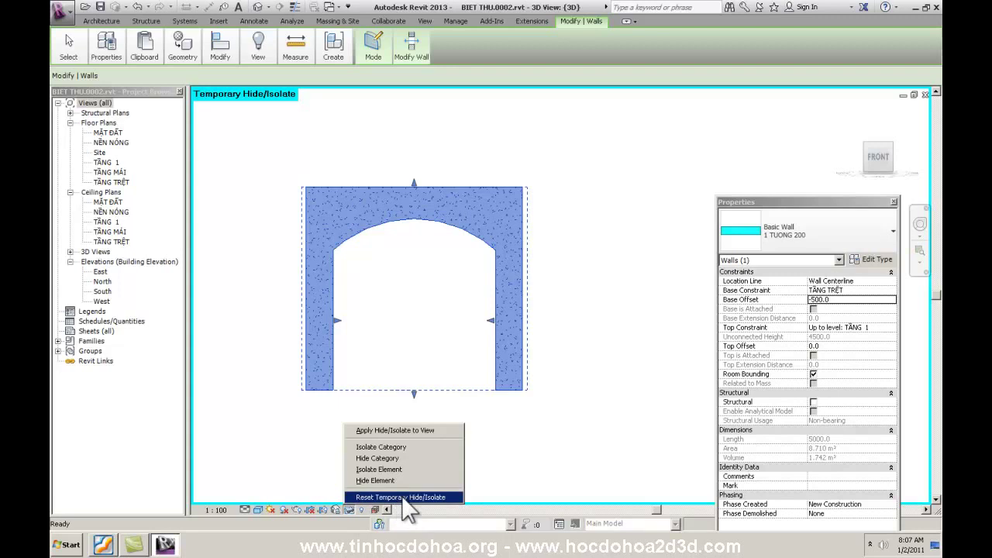
pyautogui.click(402, 497)
pyautogui.scroll(-4, 452, 427)
pyautogui.moveTo(450, 428)
pyautogui.keyDown('shift'); pyautogui.mouseDown(button='middle')
pyautogui.moveTo(472, 485)
pyautogui.moveTo(597, 527)
pyautogui.moveTo(697, 535)
pyautogui.moveTo(464, 483)
pyautogui.moveTo(568, 442)
pyautogui.moveTo(414, 418)
pyautogui.mouseUp(button='middle'); pyautogui.keyUp('shift')
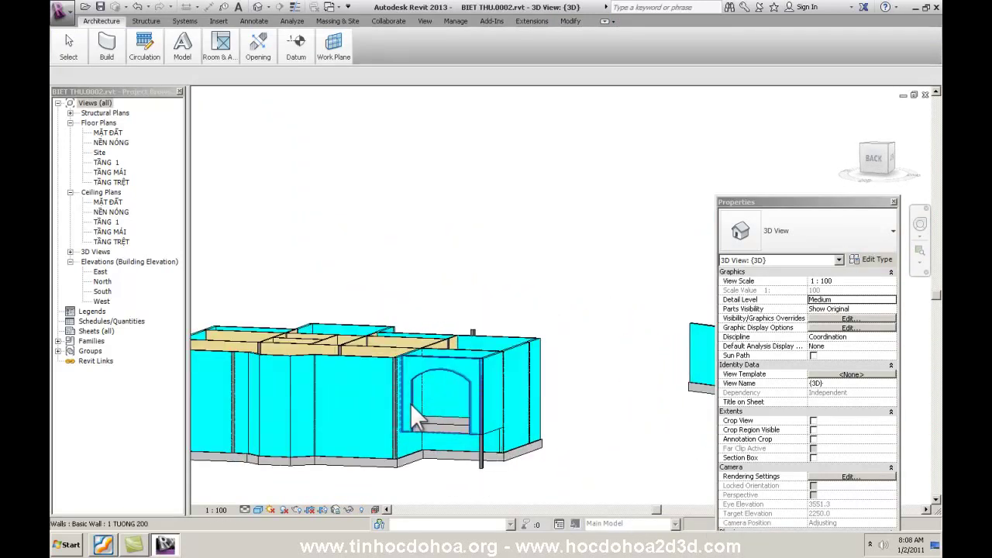
pyautogui.scroll(2, 423, 445)
pyautogui.scroll(2, 438, 422)
pyautogui.scroll(2, 438, 421)
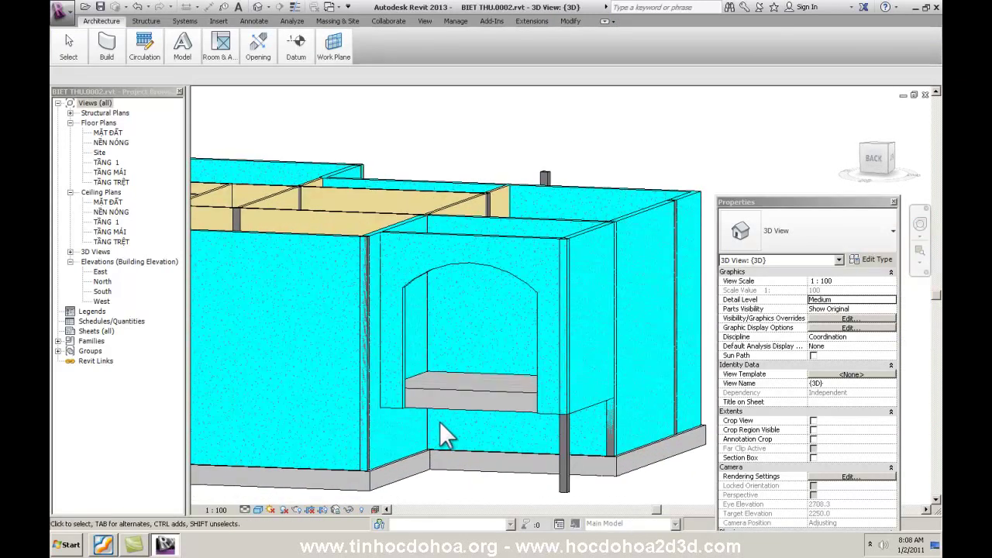
pyautogui.moveTo(435, 402)
pyautogui.keyDown('shift'); pyautogui.mouseDown(button='middle')
pyautogui.moveTo(480, 451)
pyautogui.moveTo(436, 405)
pyautogui.moveTo(402, 431)
pyautogui.moveTo(494, 416)
pyautogui.mouseUp(button='middle'); pyautogui.keyUp('shift')
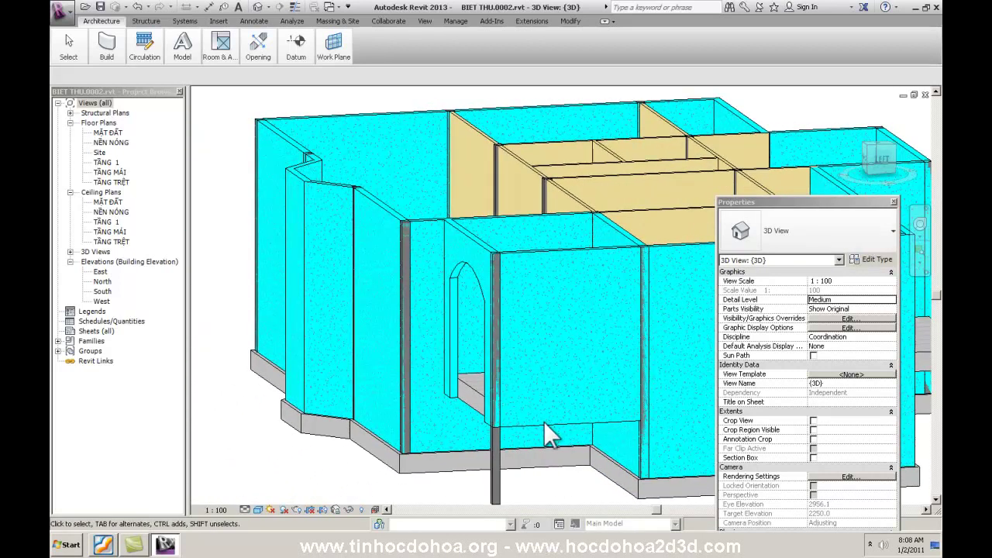
# Step: Use Match Type (MA) to give the adjacent front wall the arched wall's 1 TUONG 200 type
pyautogui.press('m')
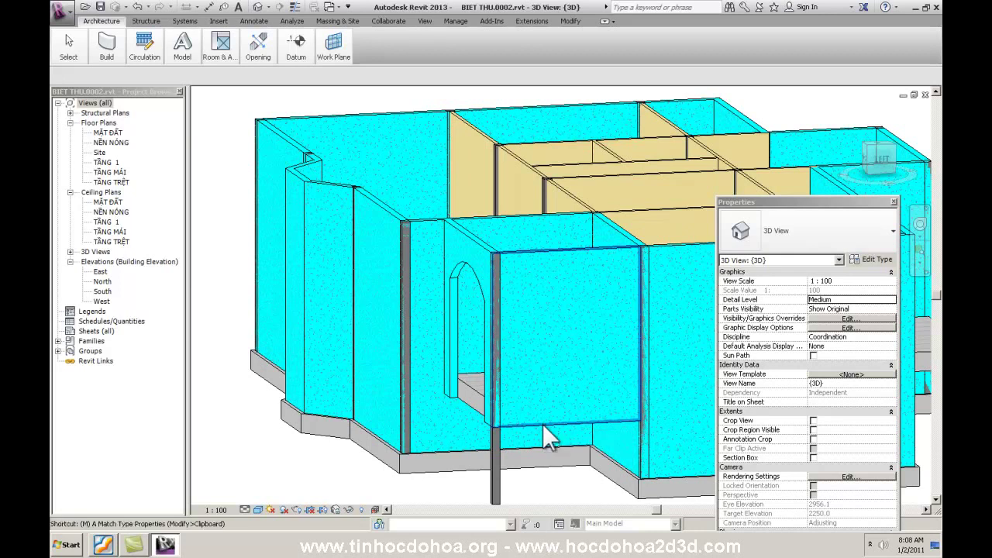
pyautogui.press('a')
pyautogui.click(500, 258)
pyautogui.click(522, 263)
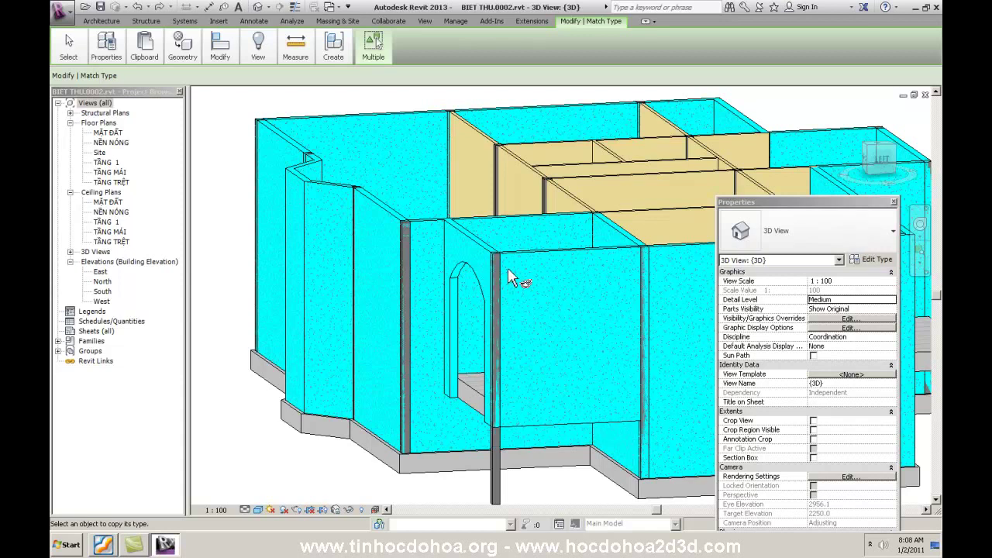
pyautogui.press('Escape')
# Step: Select the adjacent front wall and close the Properties palette
pyautogui.click(516, 262)
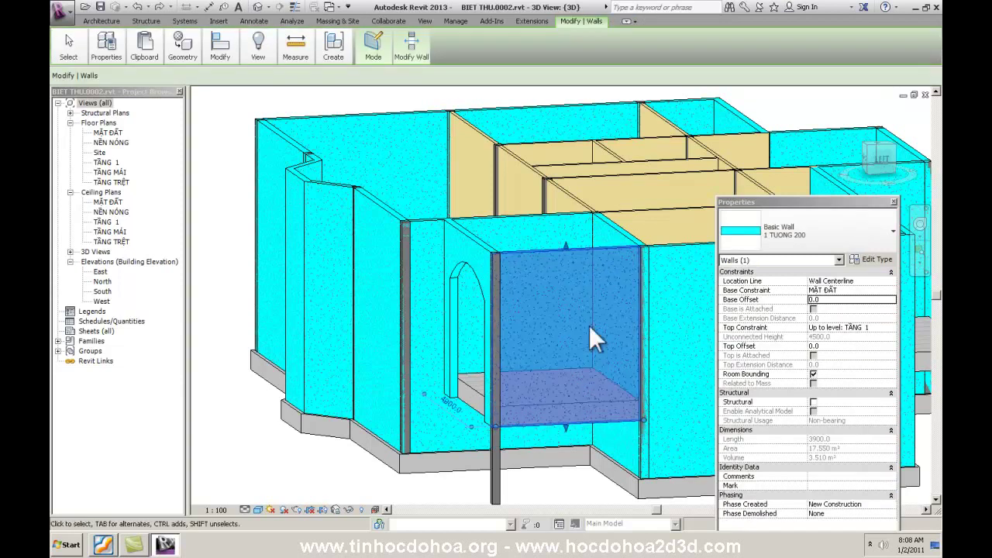
pyautogui.moveTo(395, 482)
pyautogui.mouseDown(button='middle')
pyautogui.moveTo(326, 466)
pyautogui.moveTo(338, 418)
pyautogui.mouseUp(button='middle')
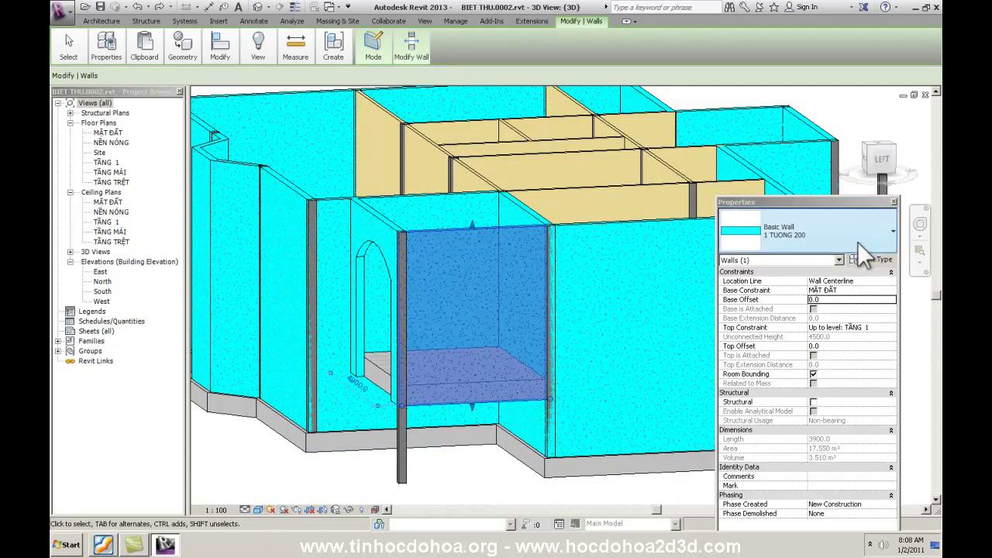
pyautogui.click(893, 202)
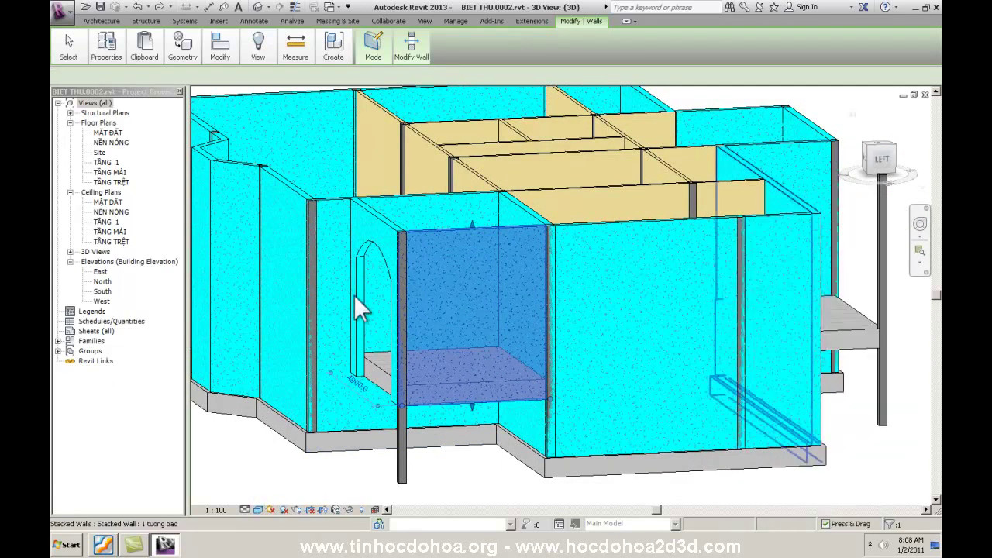
pyautogui.click(350, 511)
# Step: Isolate the adjacent wall, view it from the LEFT ViewCube face, and select it
pyautogui.click(370, 467)
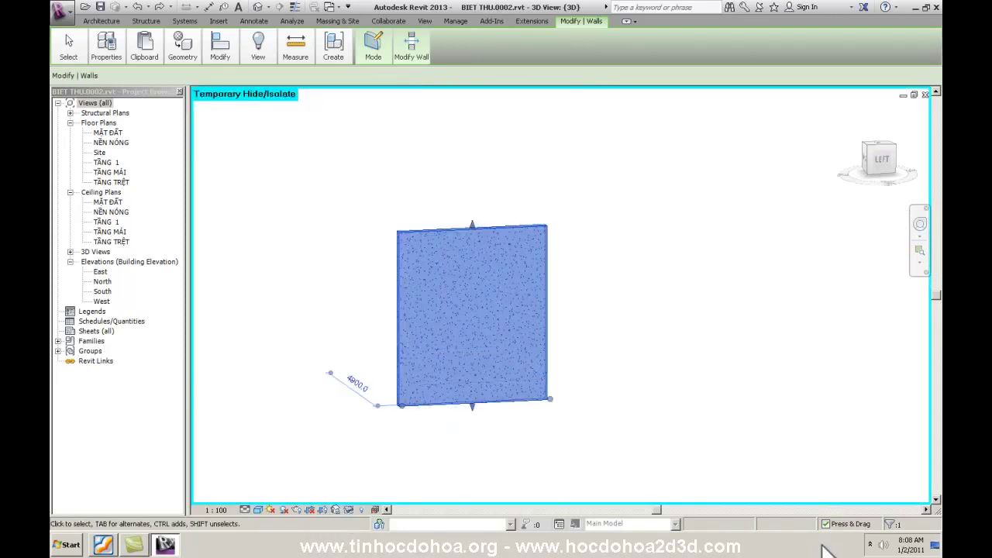
pyautogui.click(881, 159)
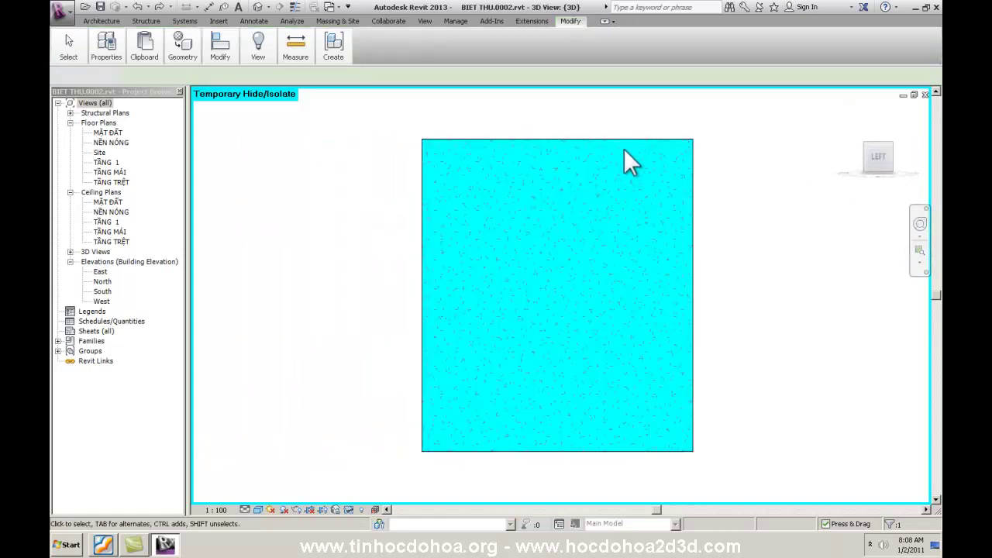
pyautogui.click(623, 139)
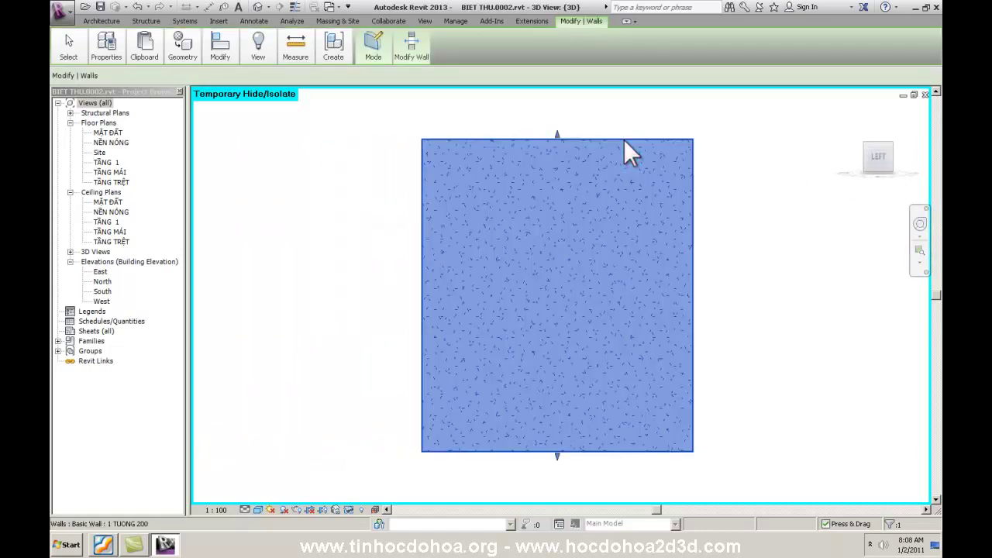
pyautogui.click(374, 48)
# Step: Edit the second wall's profile with Pick Lines at a 700 offset
pyautogui.click(369, 85)
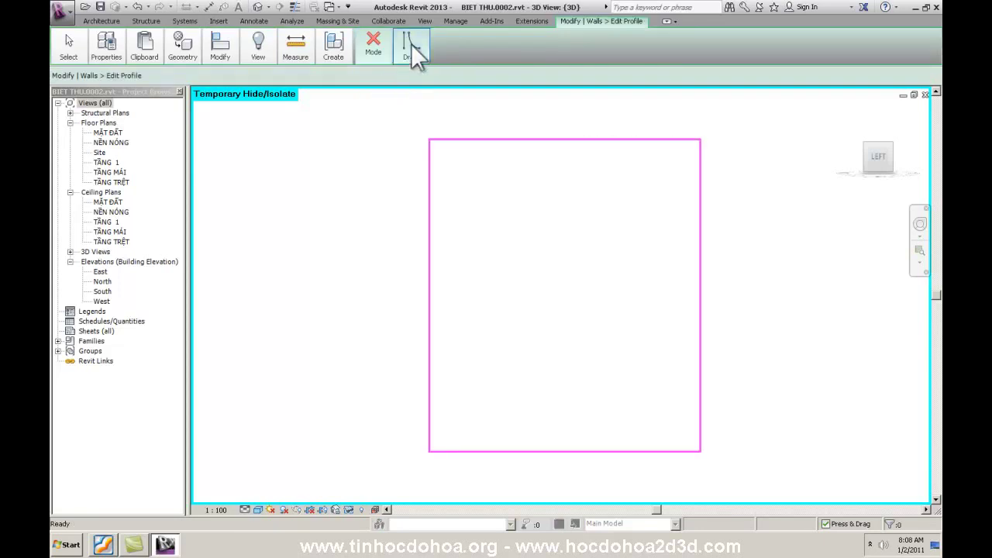
pyautogui.click(424, 100)
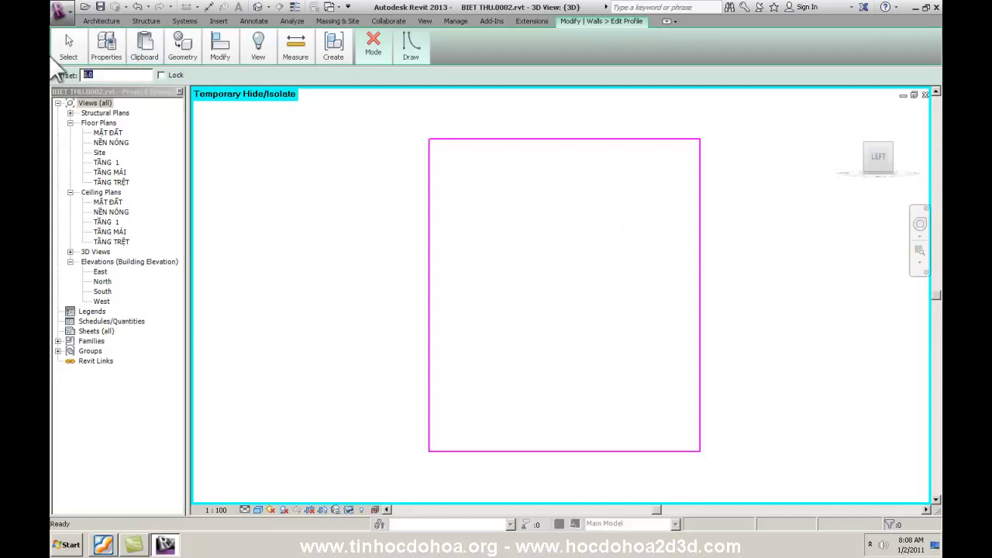
pyautogui.write('77')
pyautogui.write('700')
# Step: Add guide lines 700 inside the side edges and two horizontal lines below the top
pyautogui.click(698, 234)
pyautogui.click(438, 232)
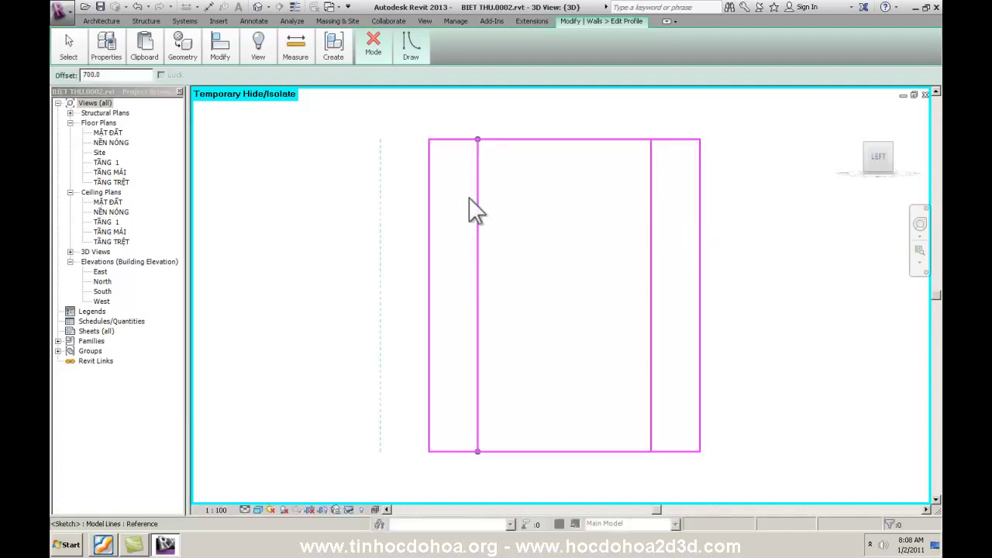
pyautogui.click(509, 142)
pyautogui.click(512, 194)
pyautogui.moveTo(411, 47)
pyautogui.click(401, 88)
pyautogui.click(477, 237)
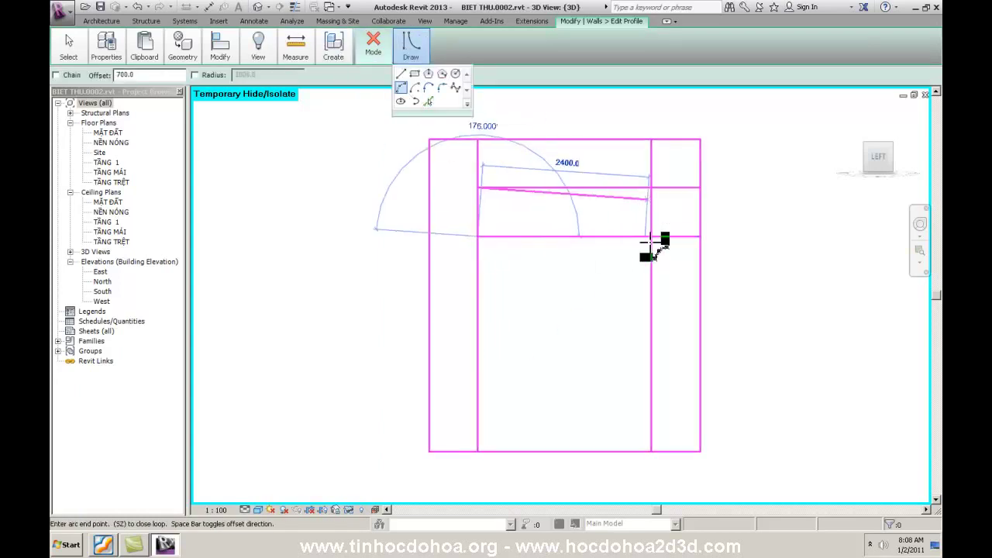
pyautogui.press('Escape')
pyautogui.press('Escape')
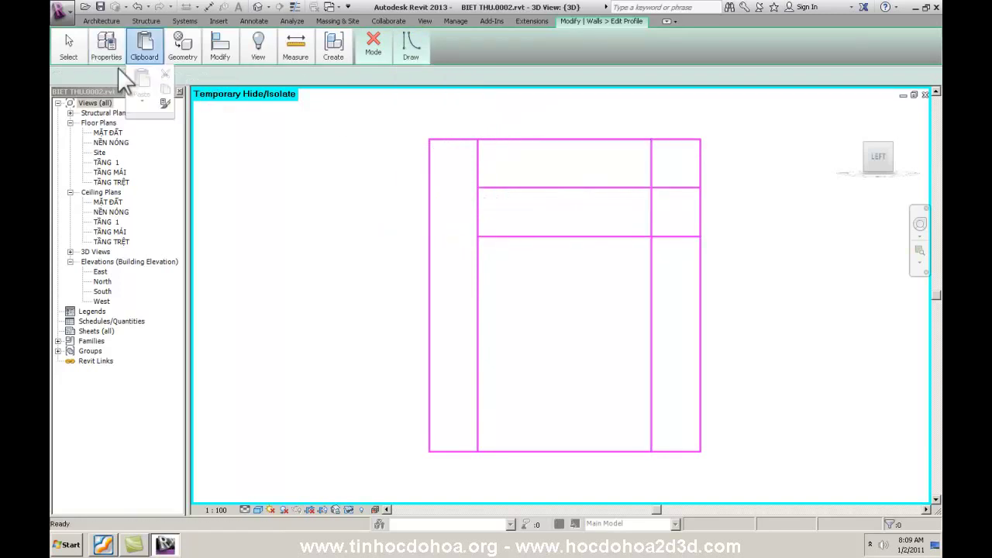
# Step: Draw a Start-End-Radius arch at offset 0.0 between the two intersections
pyautogui.write('0.0')
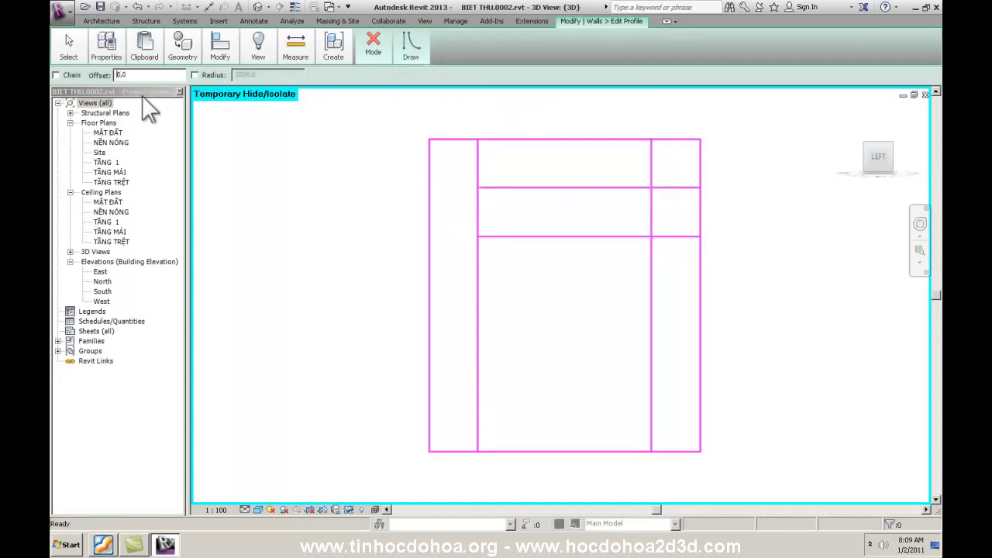
pyautogui.click(477, 235)
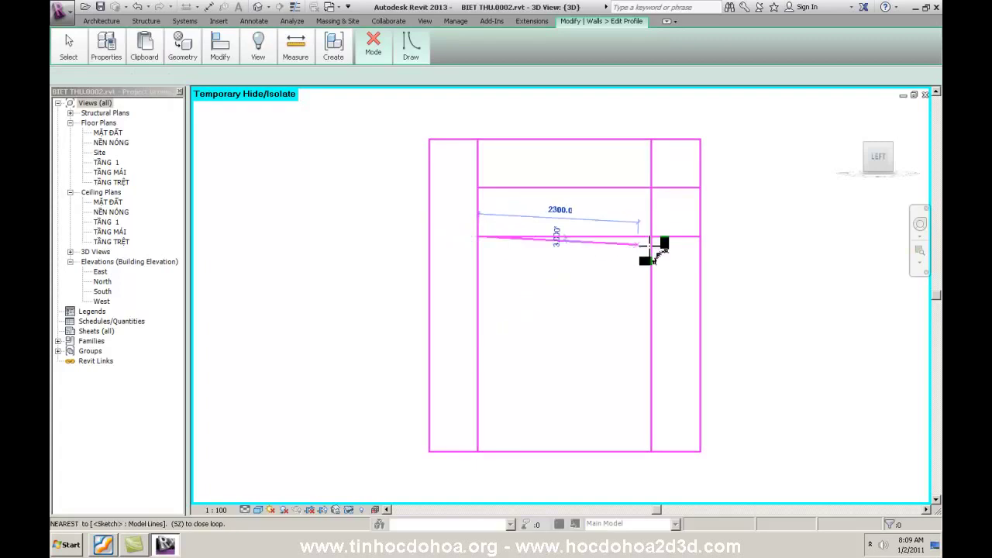
pyautogui.click(651, 235)
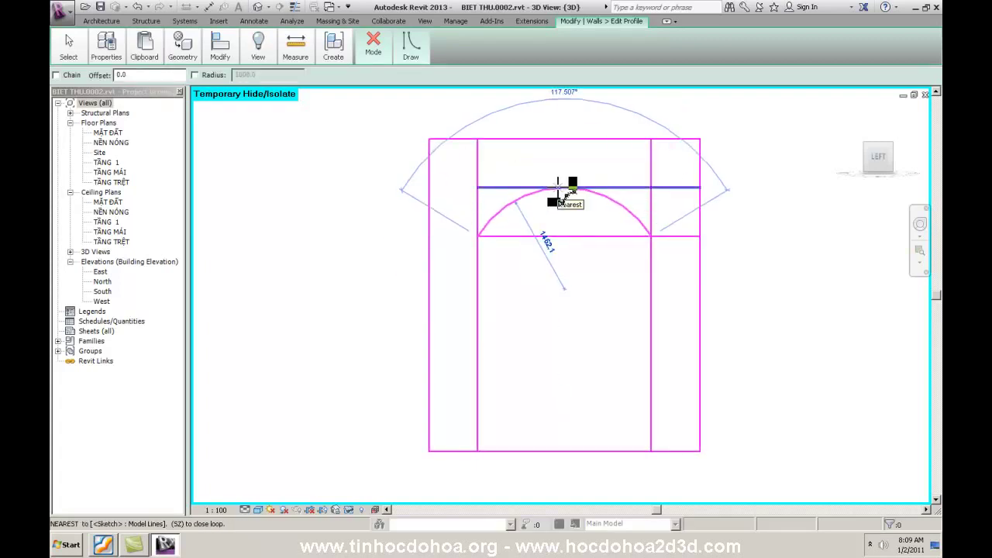
pyautogui.click(554, 198)
pyautogui.press('Escape')
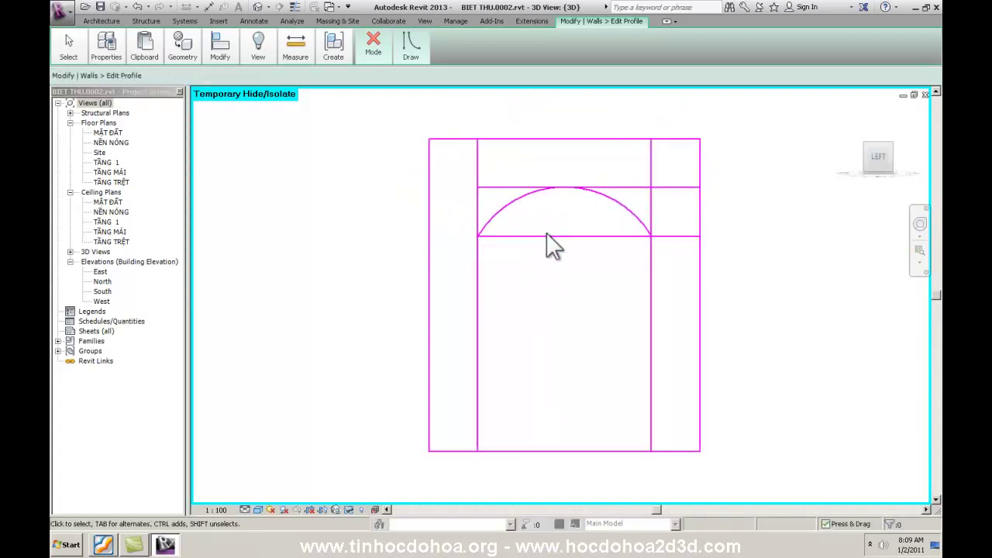
# Step: Delete the horizontal guide lines and trim both side lines to the arch with TR
pyautogui.click(539, 237)
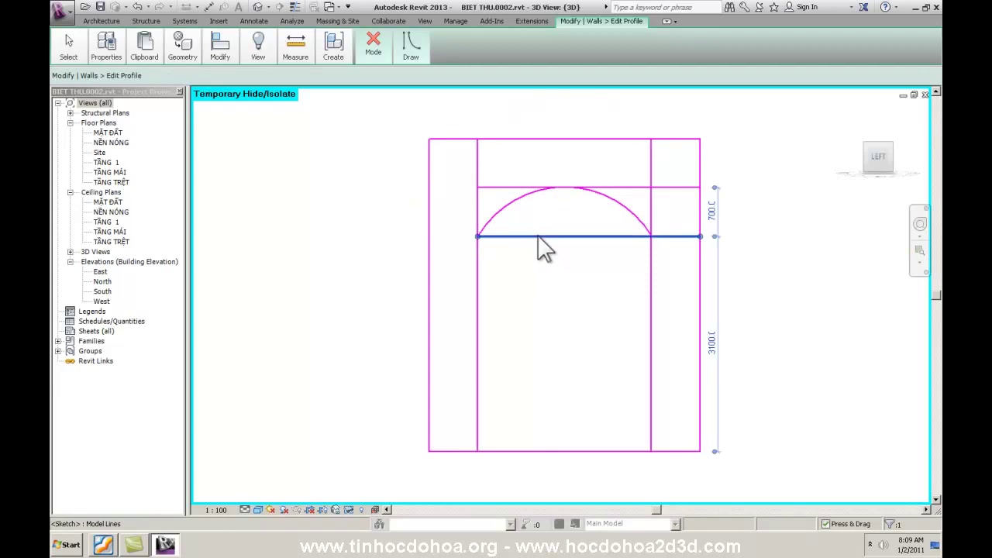
pyautogui.moveTo(539, 237); pyautogui.dragTo(505, 189)
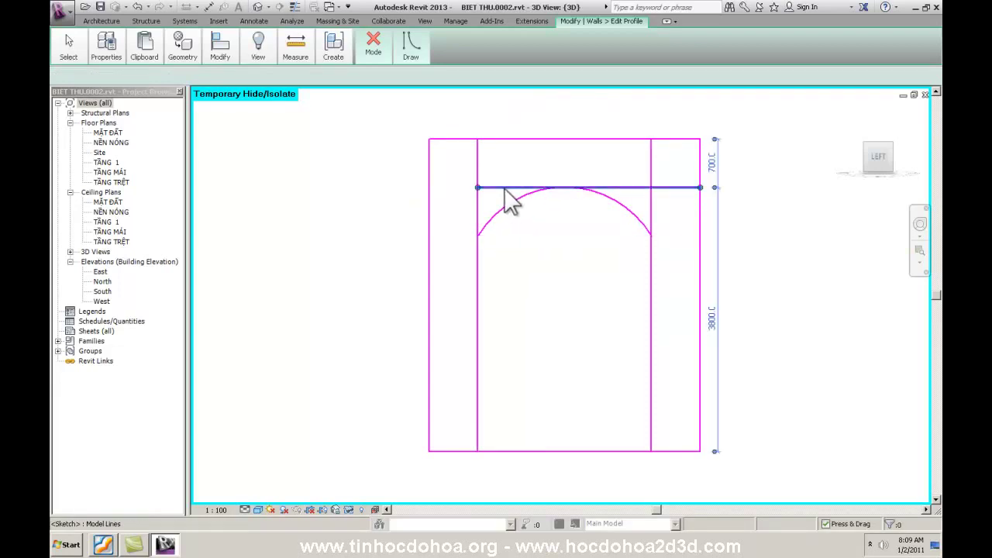
pyautogui.press('Delete')
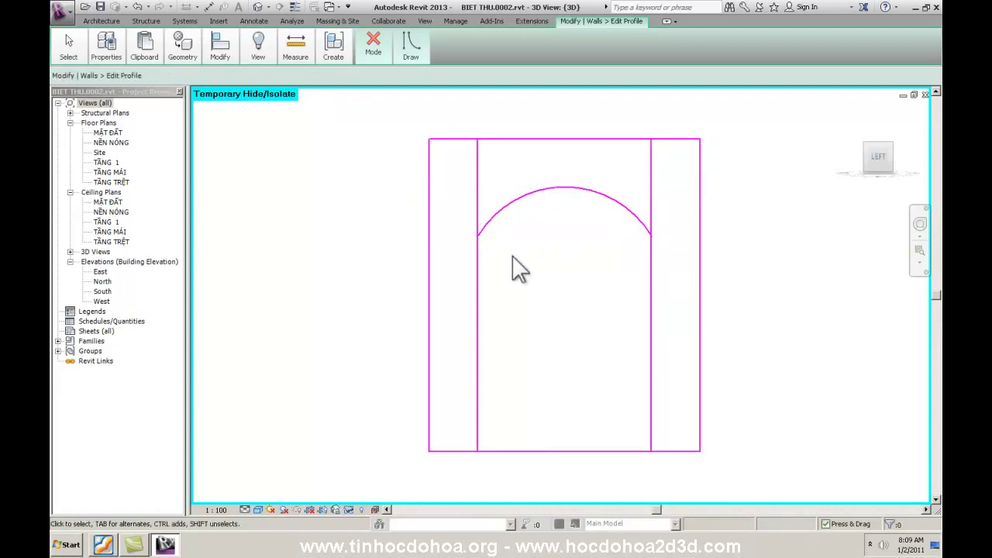
pyautogui.press('t')
pyautogui.press('r')
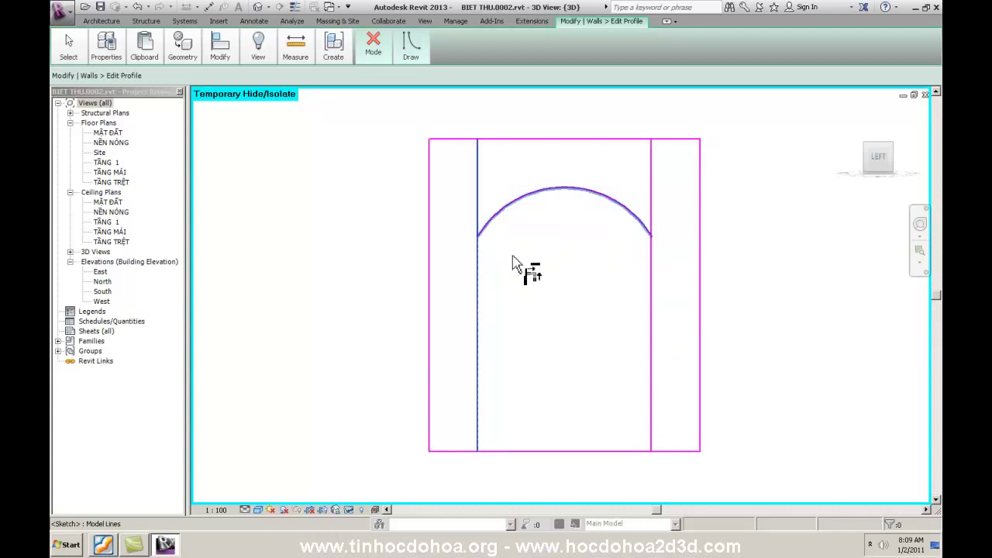
pyautogui.click(477, 264)
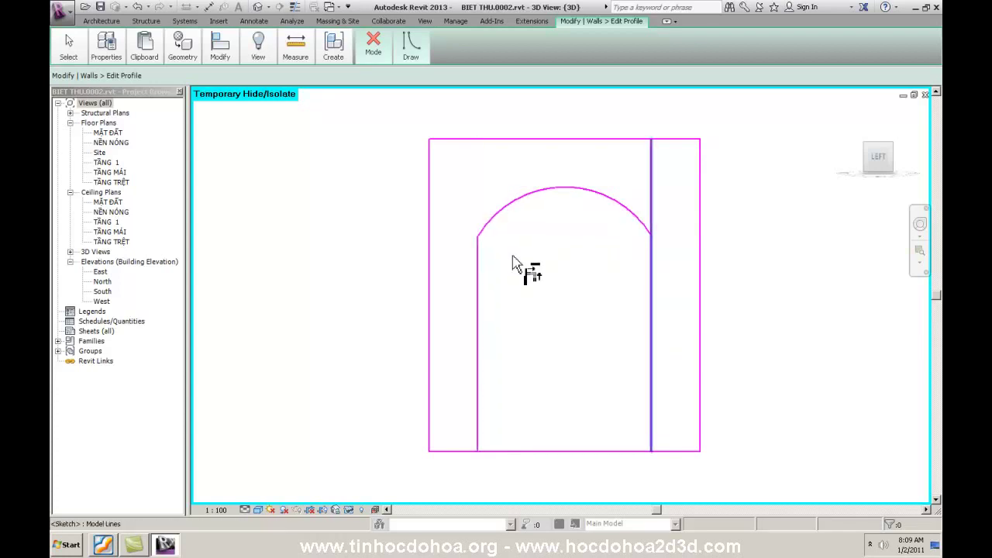
pyautogui.click(511, 264)
pyautogui.press('Escape')
pyautogui.press('Escape')
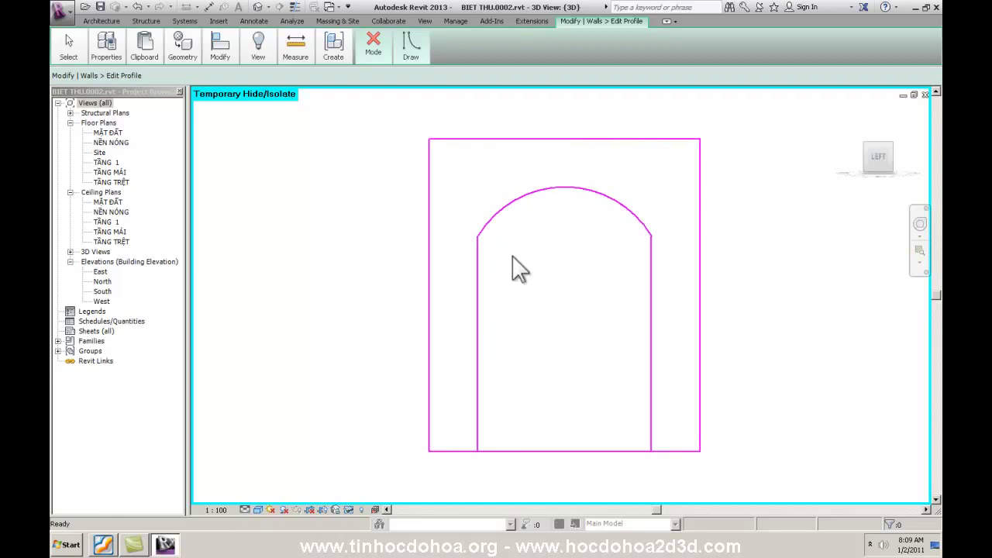
# Step: Trim the bottom sketch line pieces into corners with the left and right jambs using TR
pyautogui.click(558, 451)
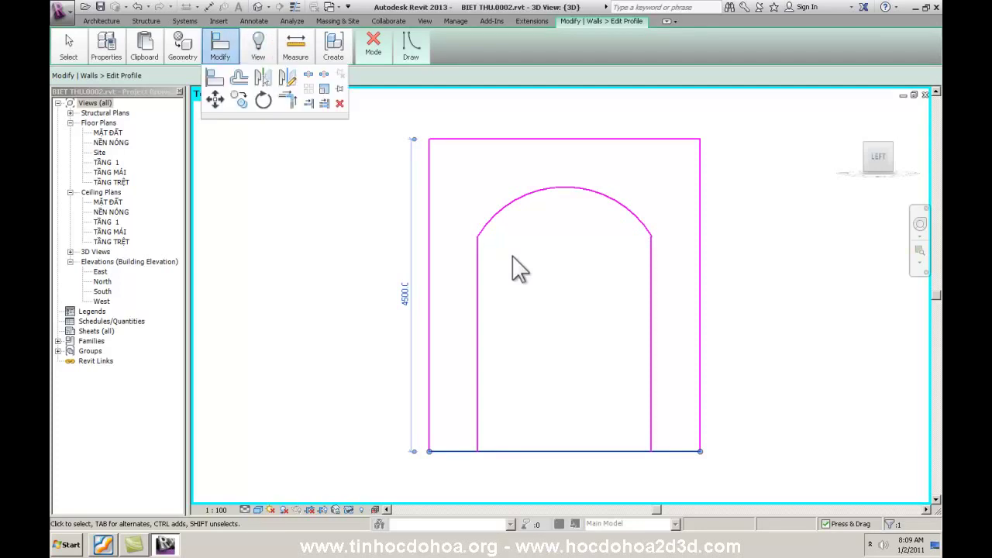
pyautogui.press('Escape')
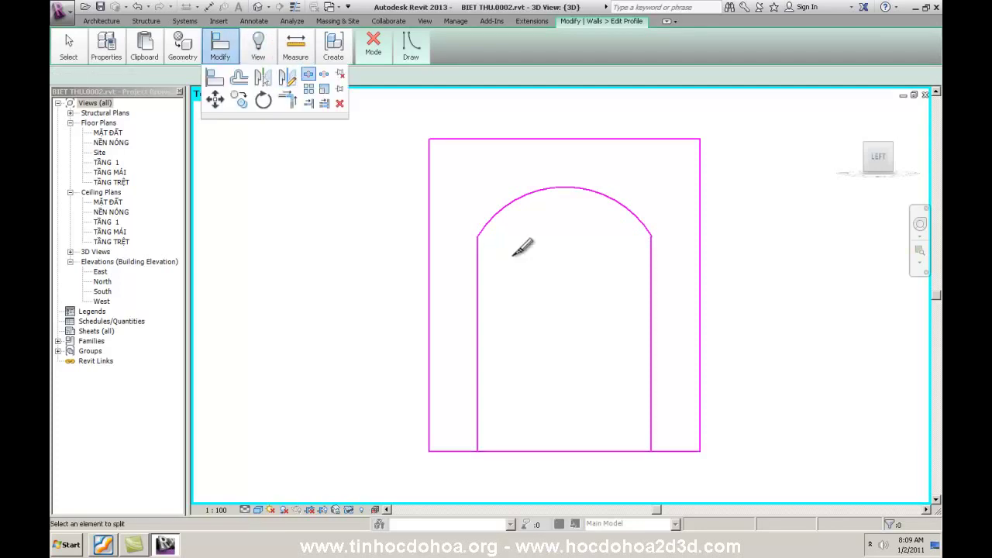
pyautogui.press('Escape')
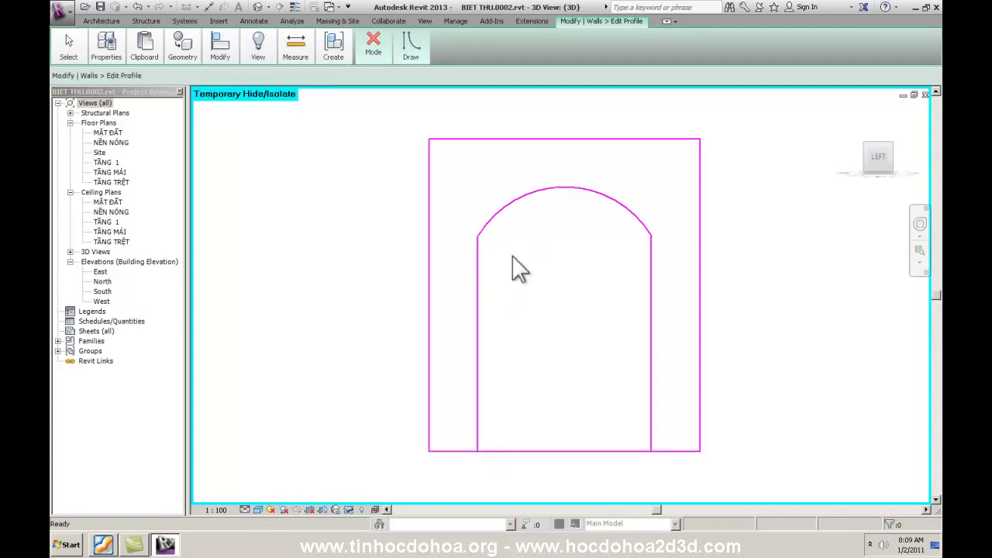
pyautogui.press('t')
pyautogui.press('r')
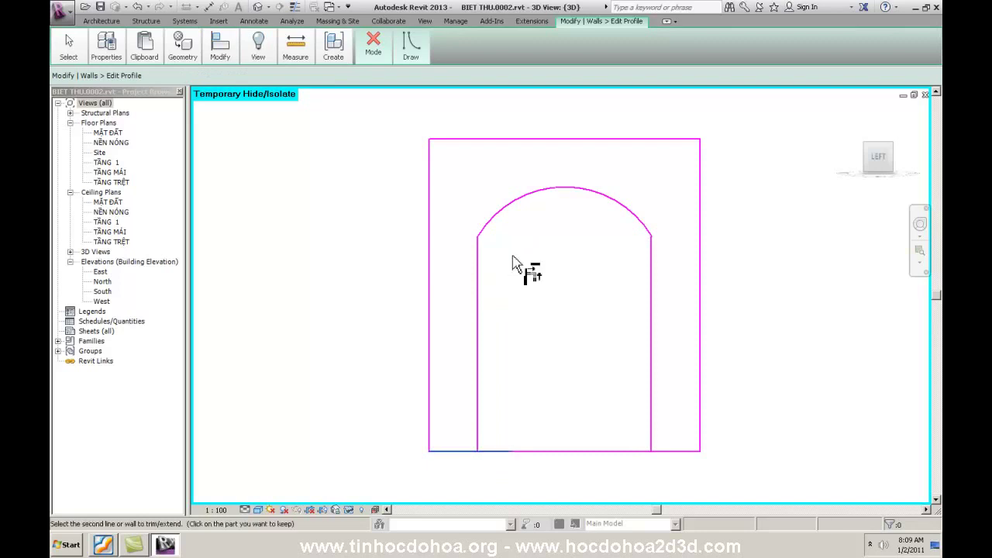
pyautogui.click(512, 264)
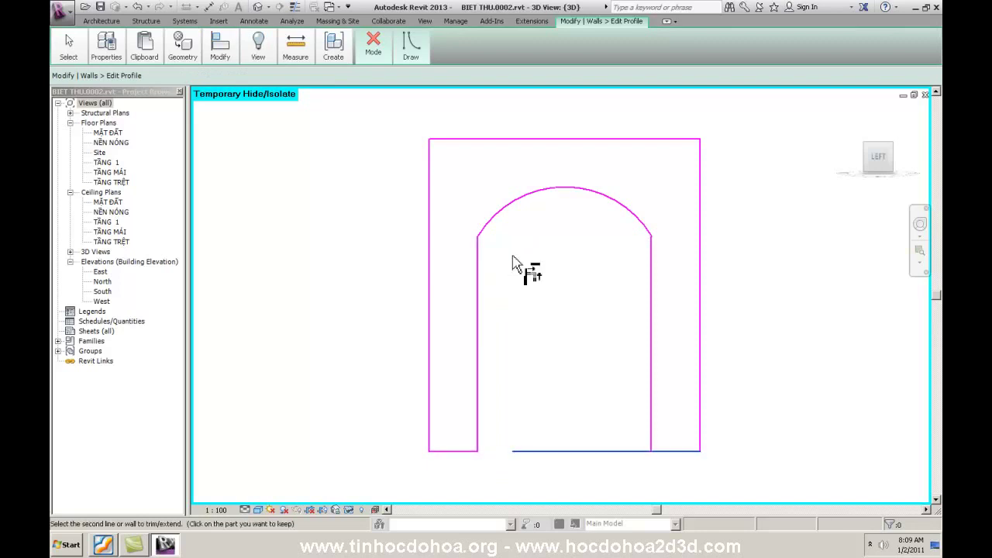
pyautogui.click(512, 263)
pyautogui.press('Escape')
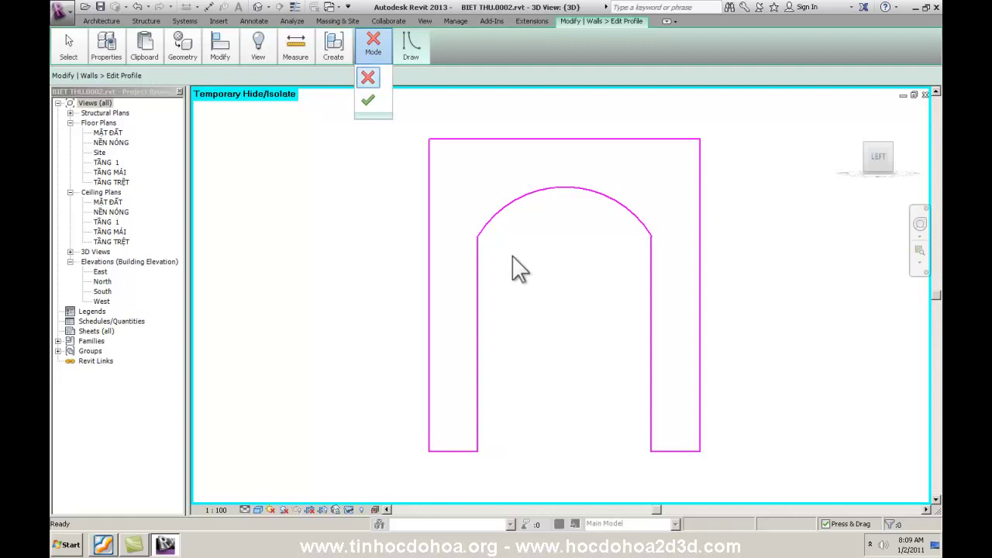
# Step: Finish the wall profile edit and reset temporary hide/isolate to show all elements
pyautogui.click(368, 100)
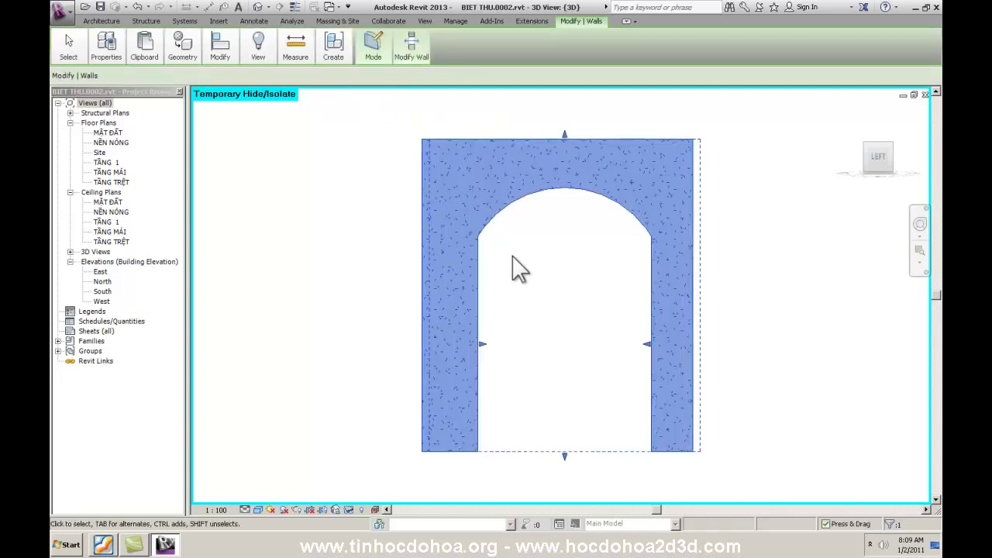
pyautogui.press('Escape')
pyautogui.click(335, 509)
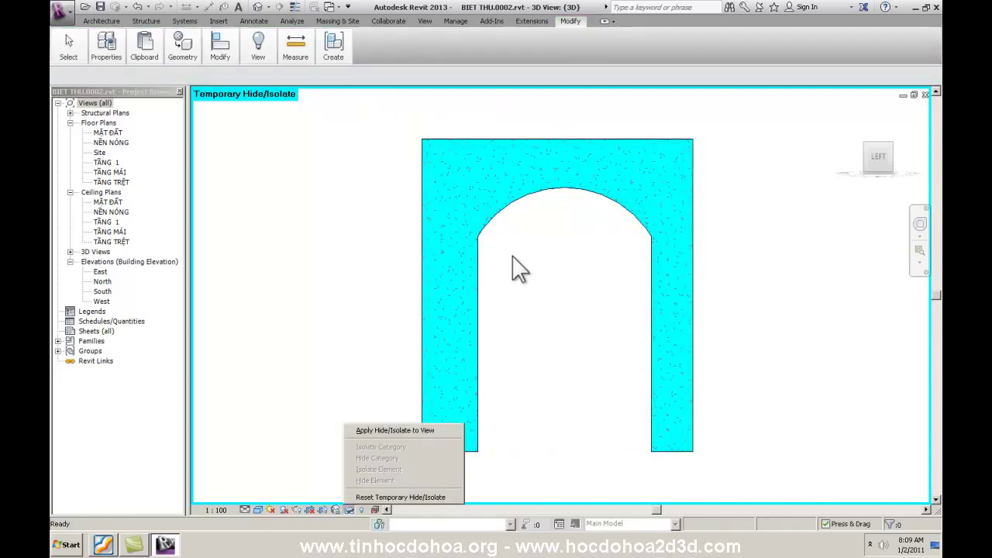
pyautogui.click(398, 493)
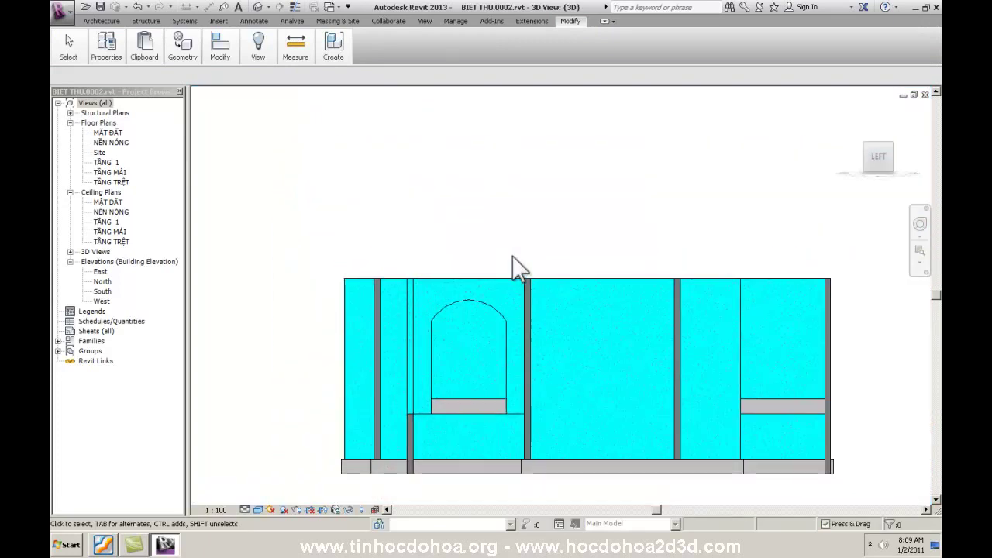
# Step: Orbit the house into 3D and delete the stray small wall beside it
pyautogui.keyDown('shift'); pyautogui.moveTo(518, 267); pyautogui.dragTo(519, 269, button='middle'); pyautogui.keyUp('shift')
pyautogui.scroll(-4, 519, 268)
pyautogui.scroll(3, 521, 268)
pyautogui.scroll(-3, 517, 269)
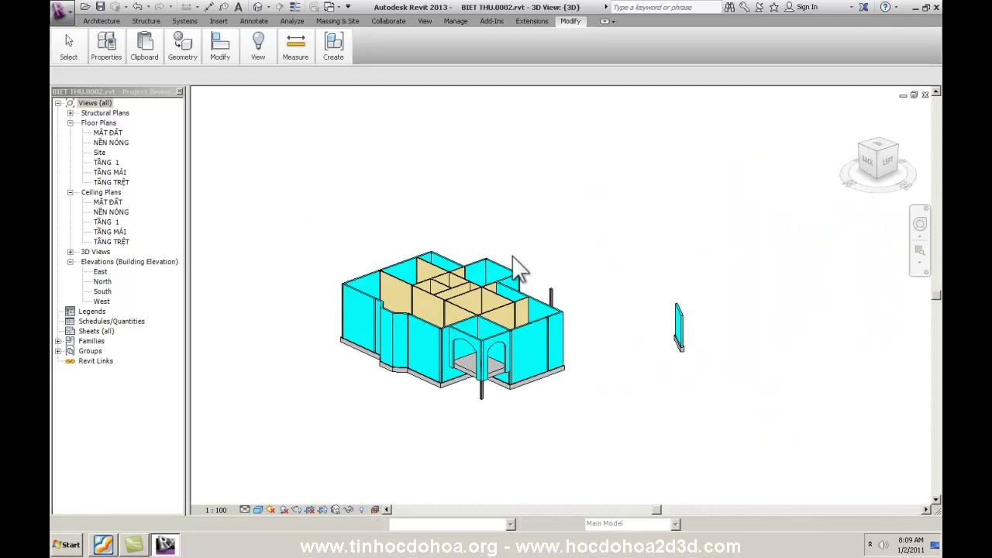
pyautogui.press('Delete')
# Step: Zoom to fit (ZF) to view the whole house with both arched front openings
pyautogui.press('z')
pyautogui.press('f')
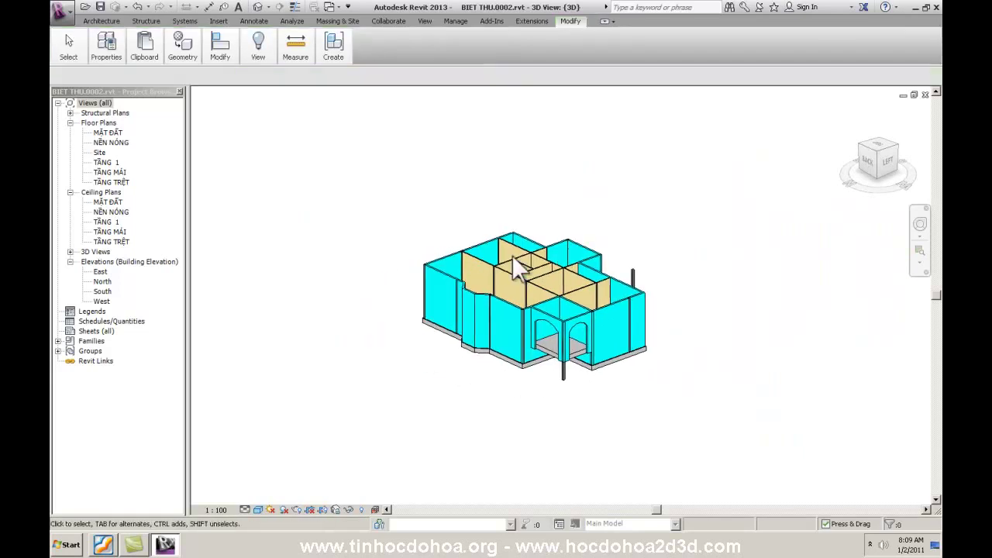
pyautogui.scroll(3, 518, 269)
pyautogui.scroll(-1, 518, 269)
pyautogui.click(869, 543)
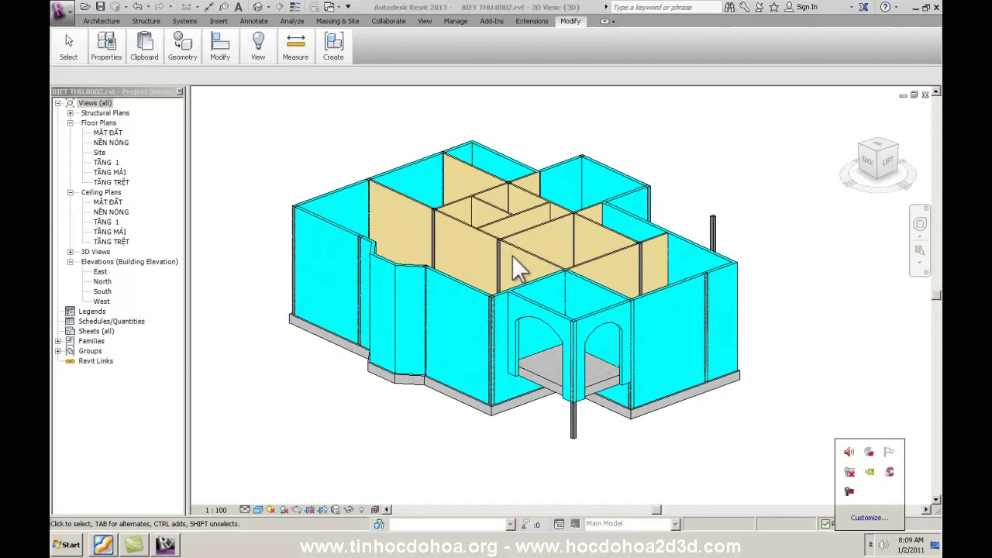